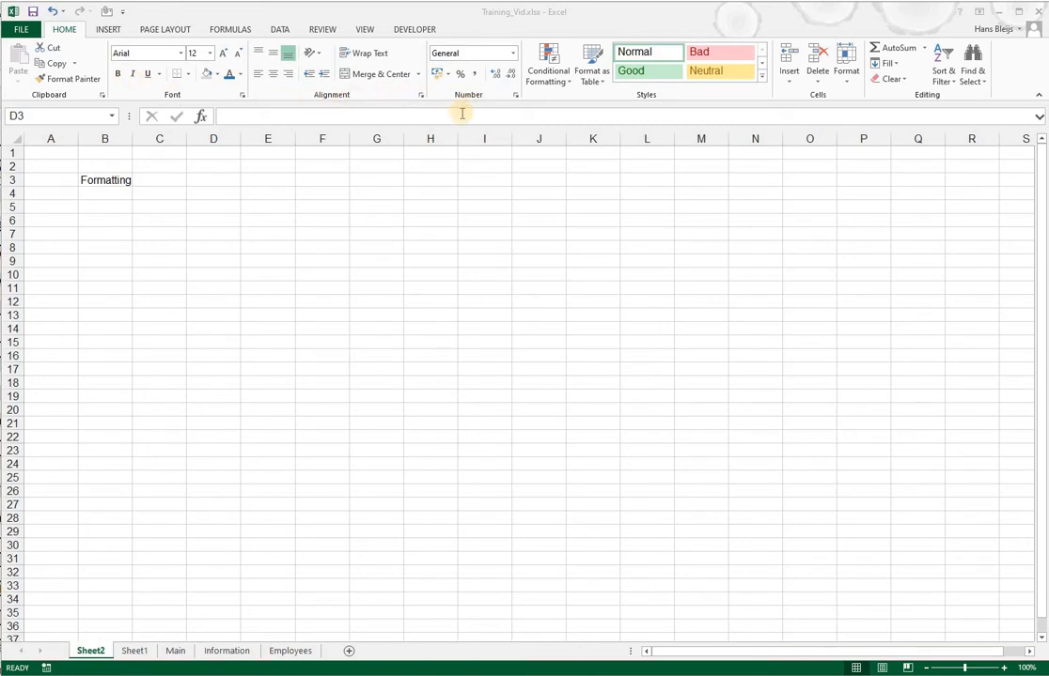
Enter File in B5 and its shortcut @F in C5, and view the File page with its key letters
click(124, 207)
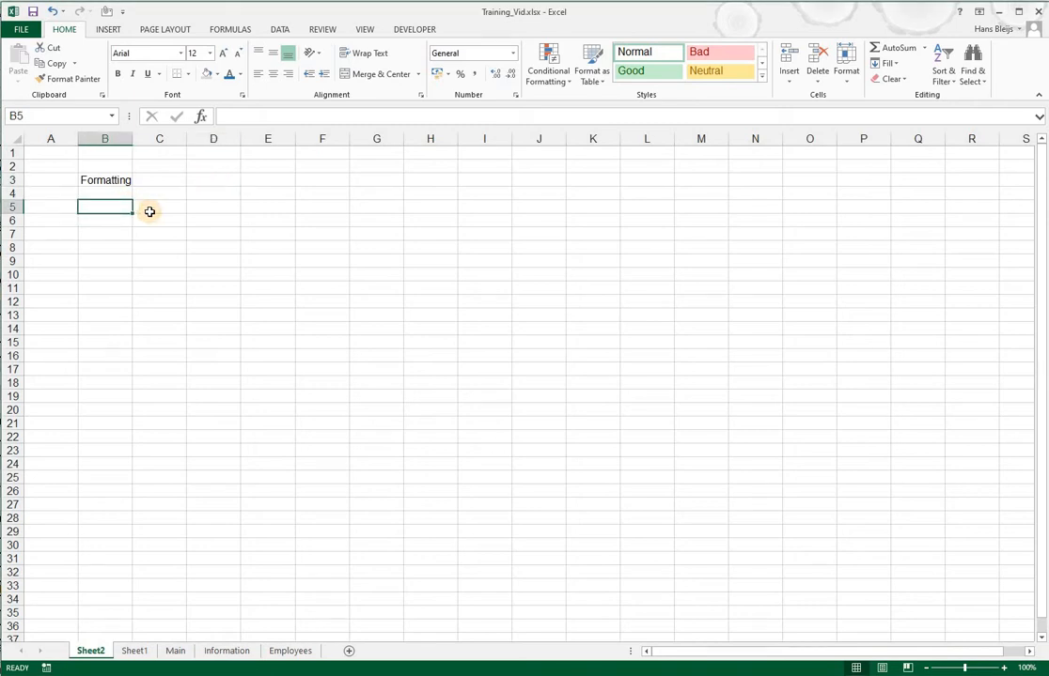
text(File)
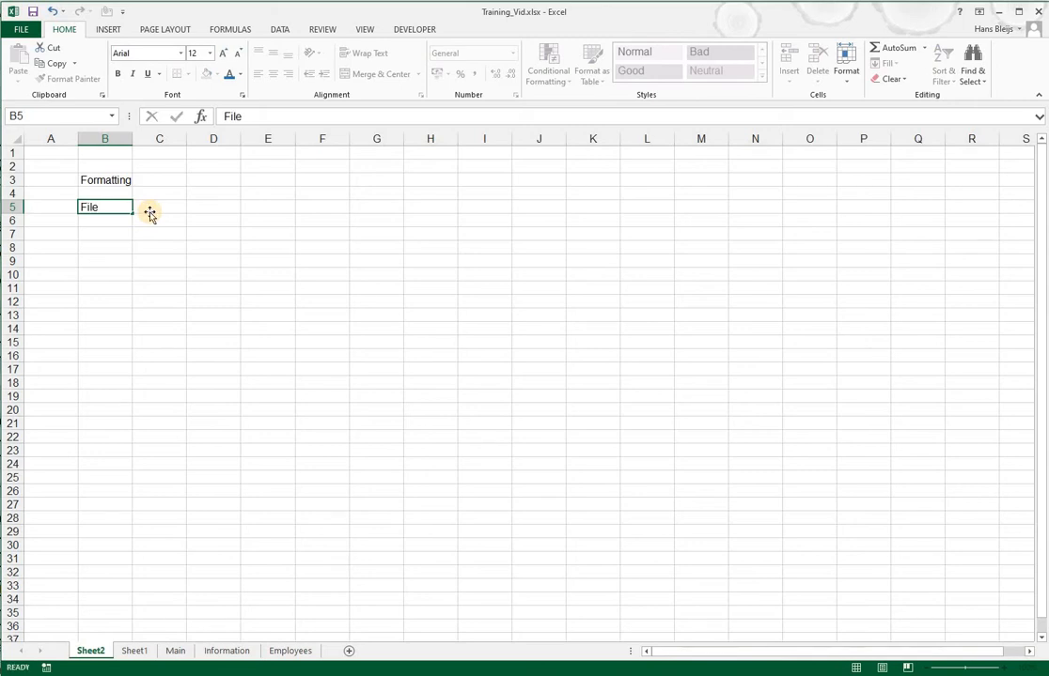
click(149, 213)
text('@F)
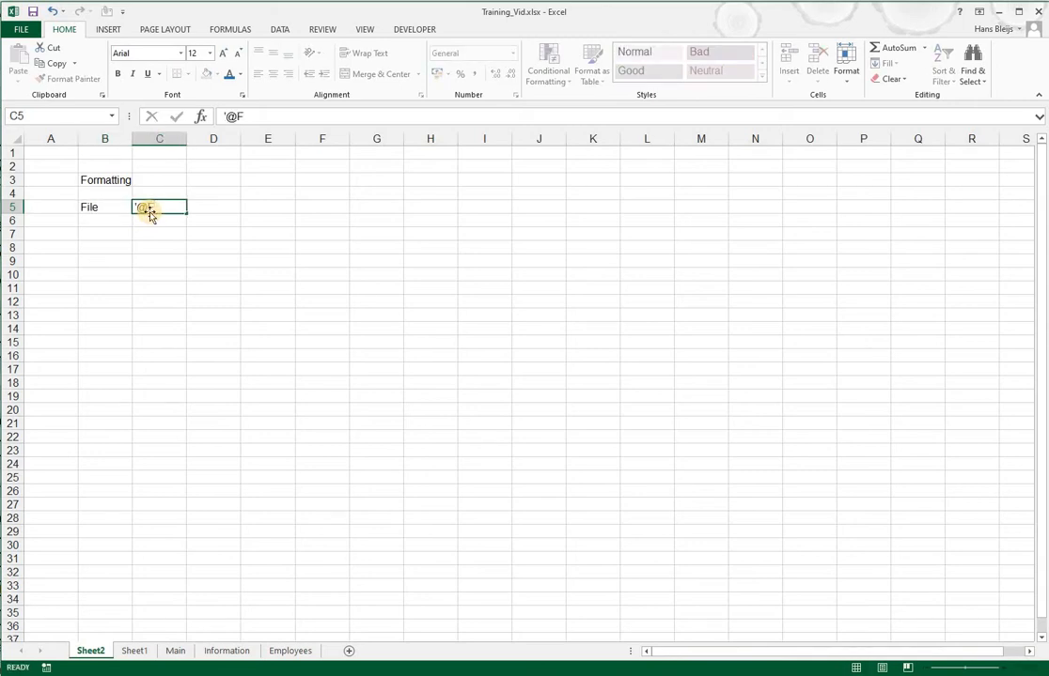
key(Return)
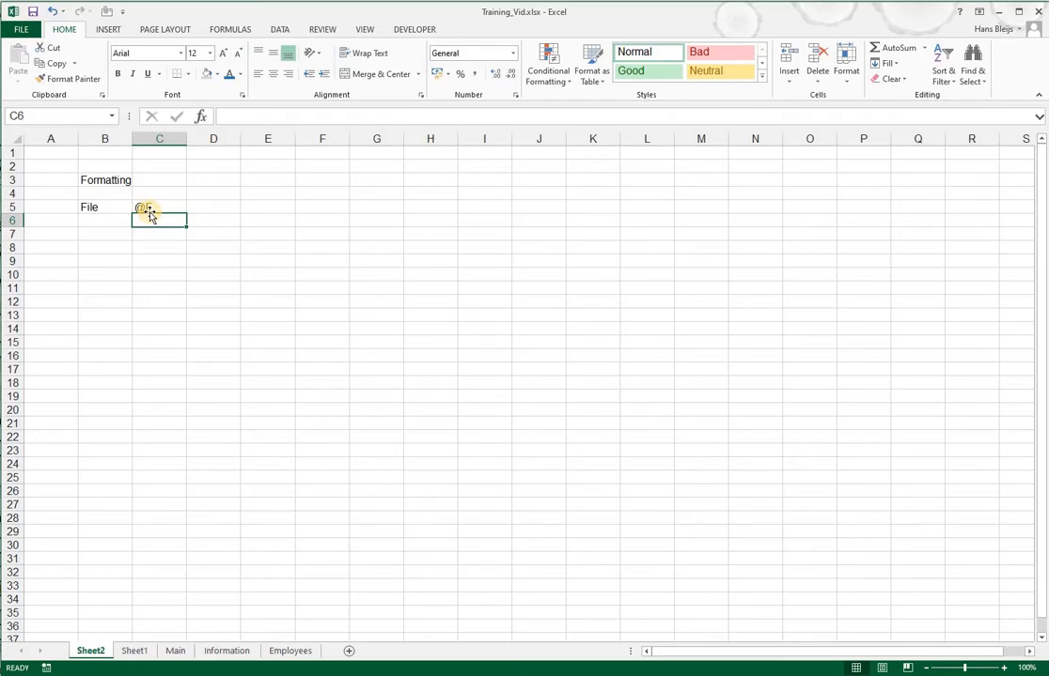
key(alt+f)
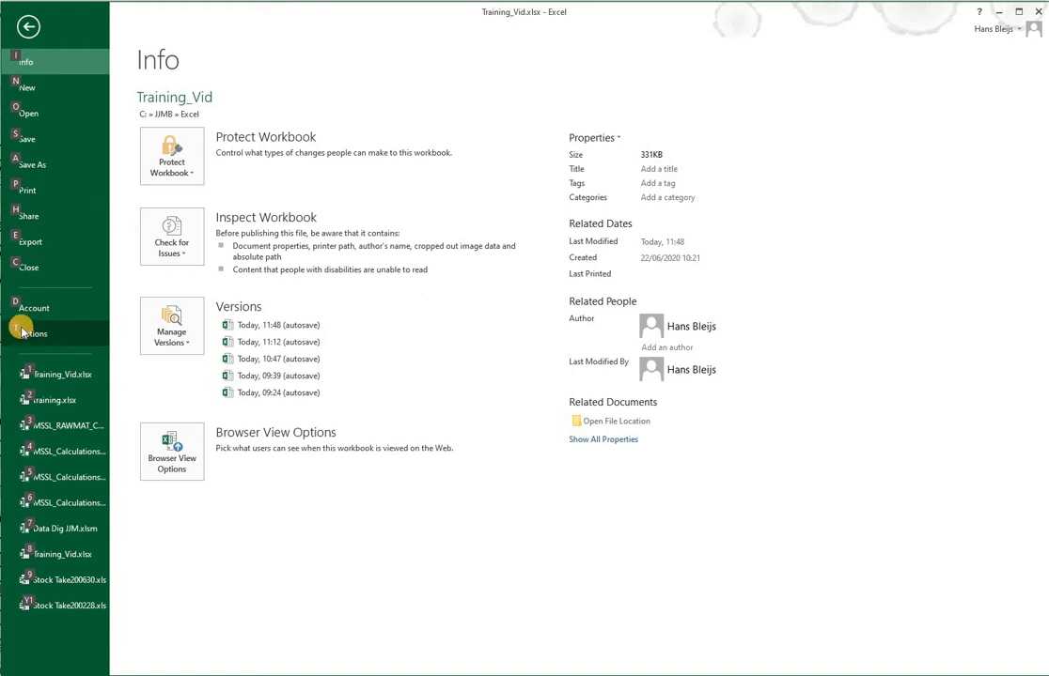
click(26, 28)
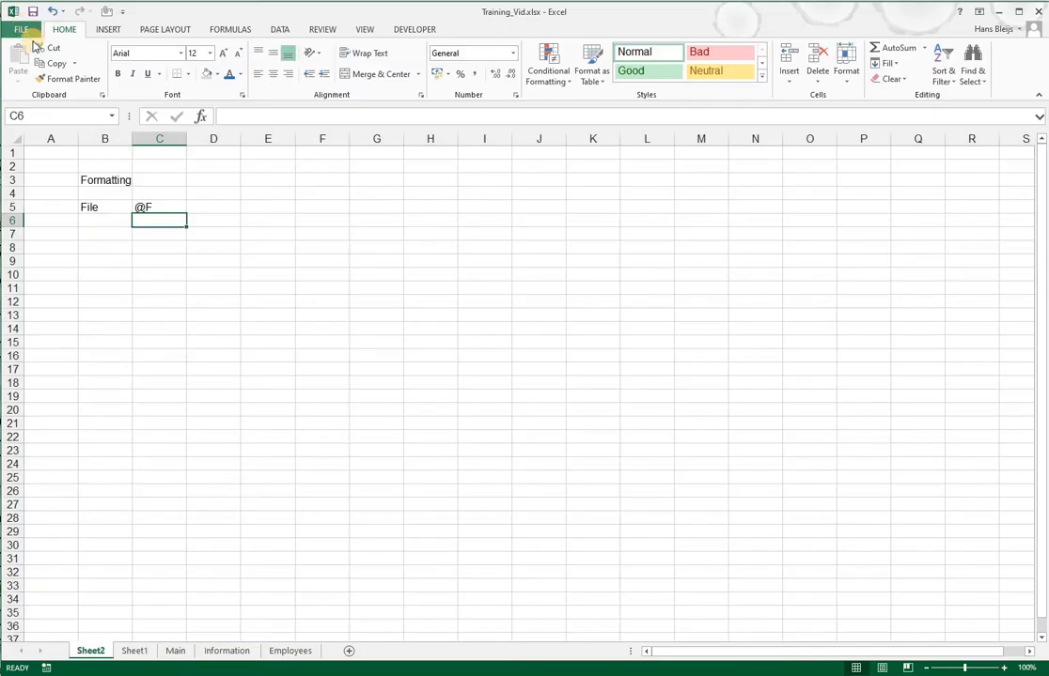
Enter Home in B6 and its shortcut @H in C6, and display the Home commands' key letters
click(101, 229)
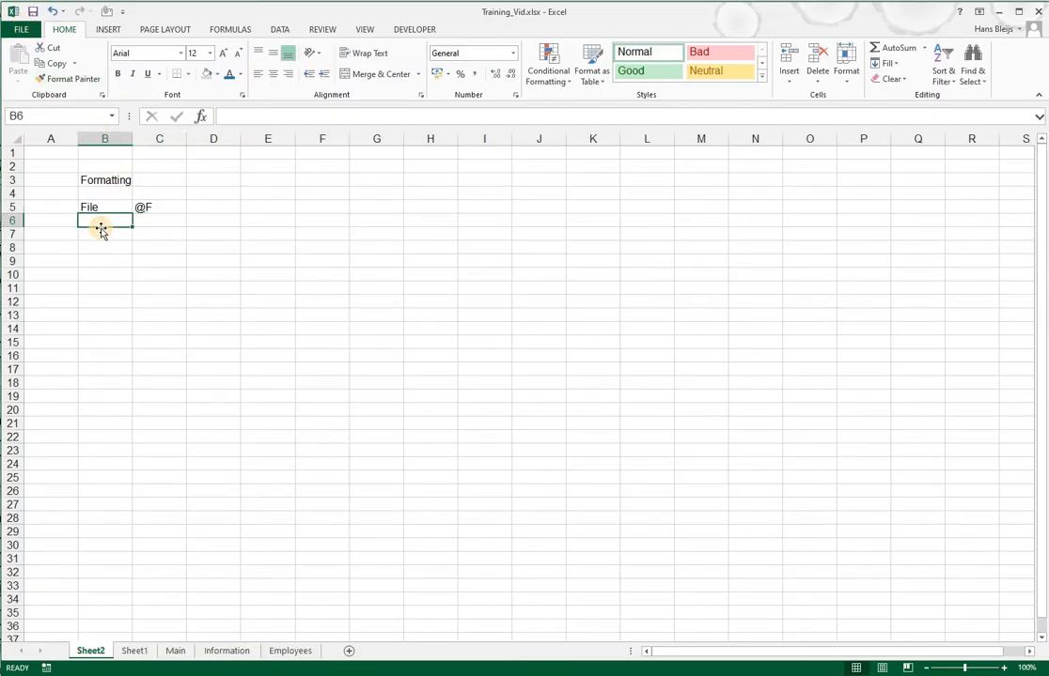
text(Home)
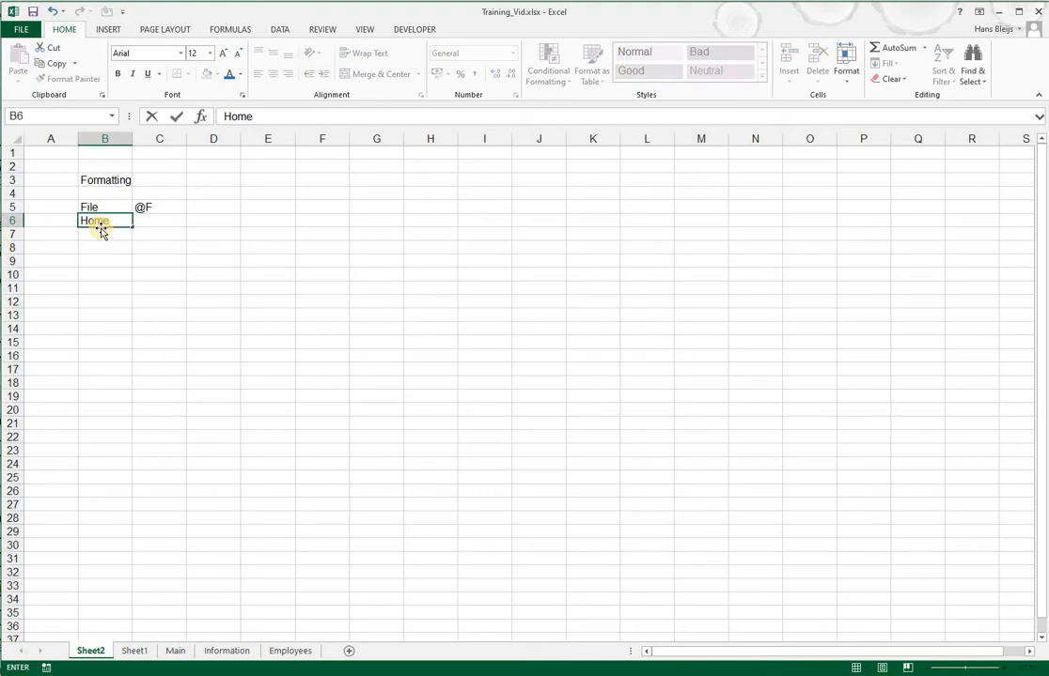
key(Tab)
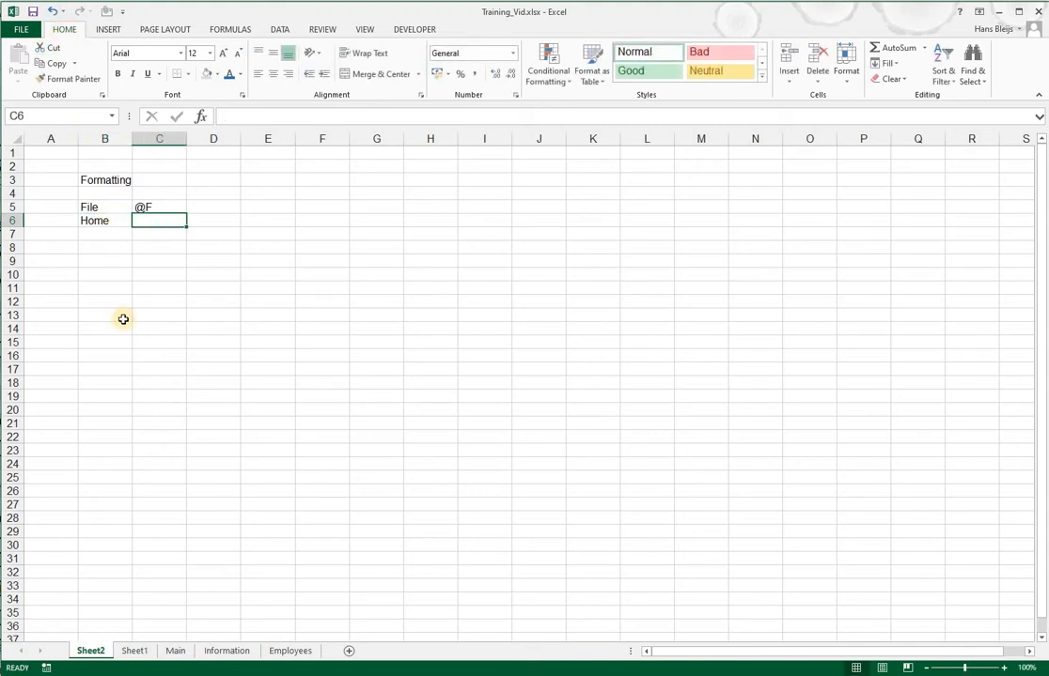
text(@H)
key(Return)
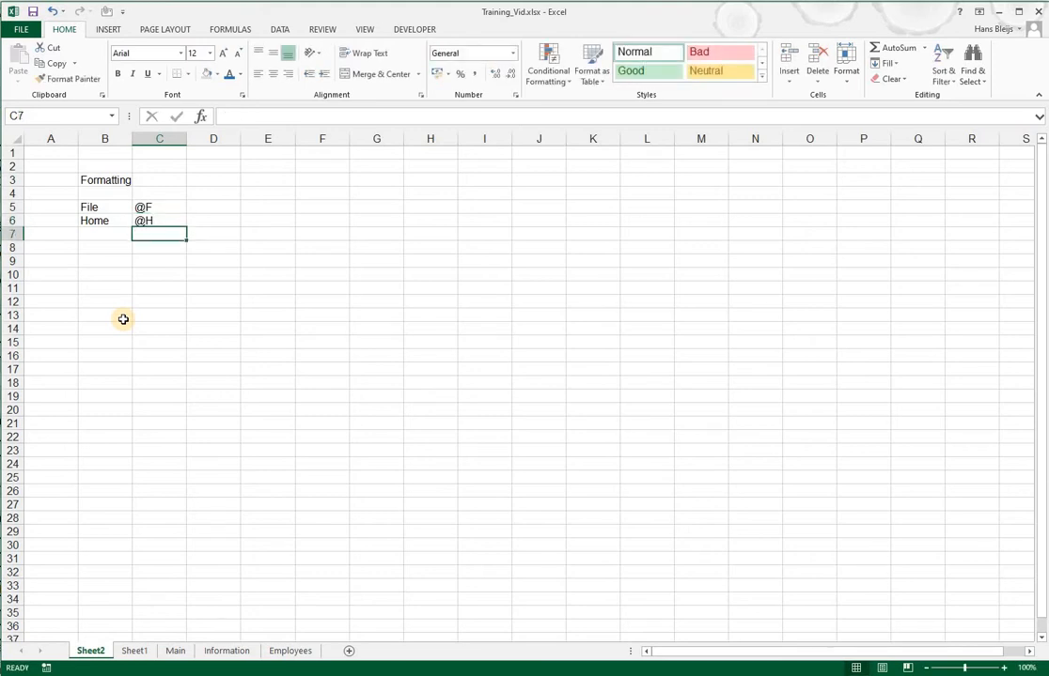
key(alt+h)
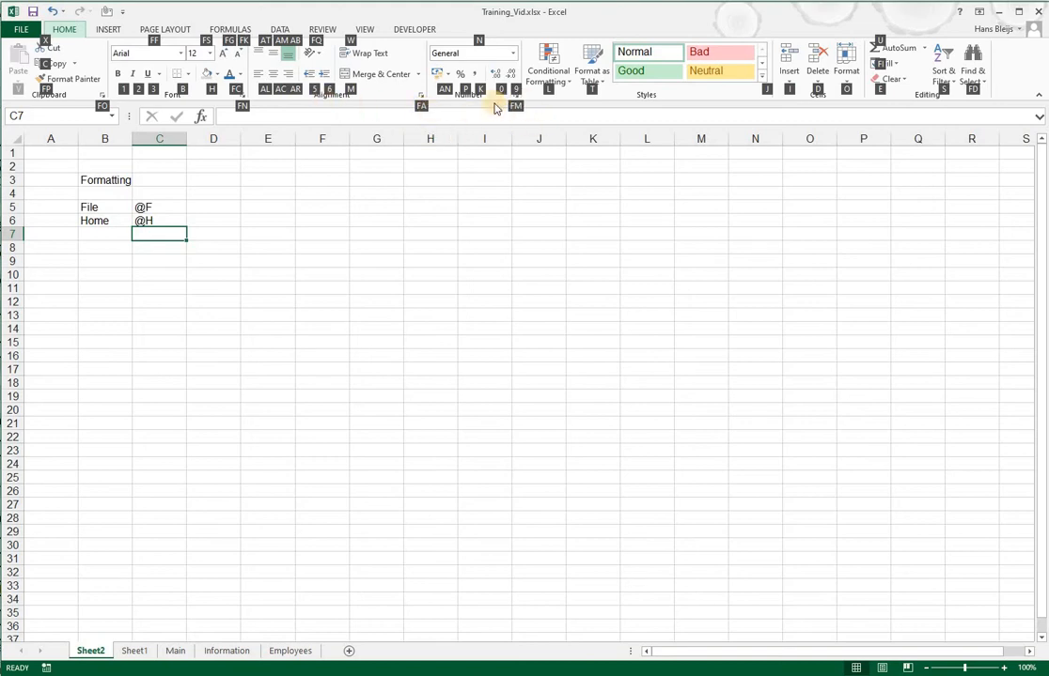
View the alignment settings in the Format Cells dialog for cell D8 and close it without changes
click(210, 246)
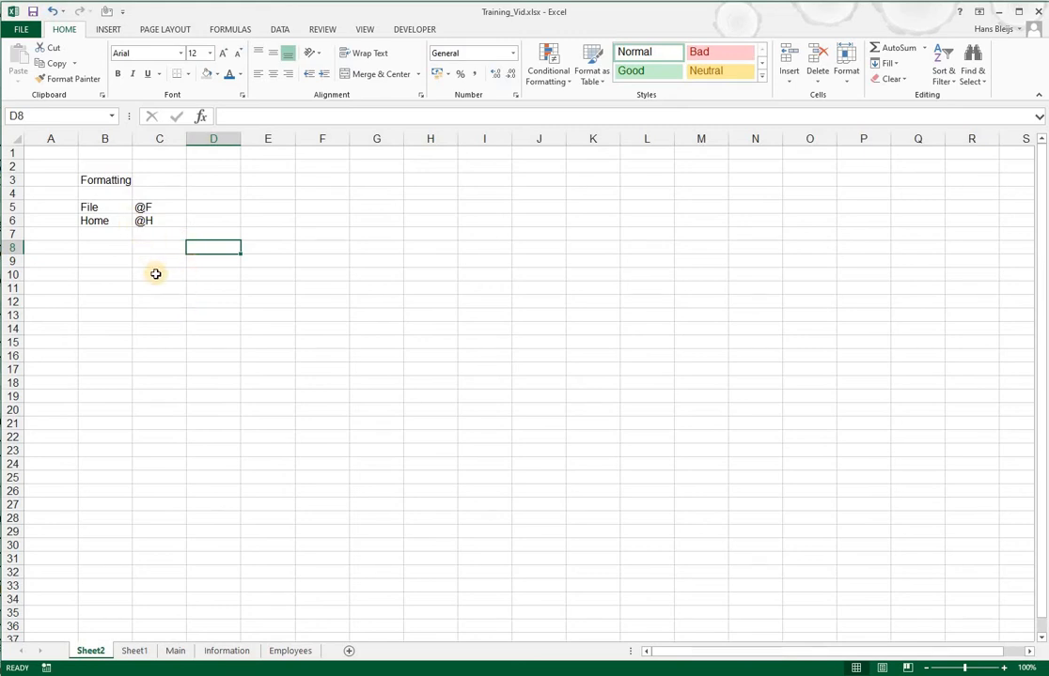
key(alt+h)
key(f)
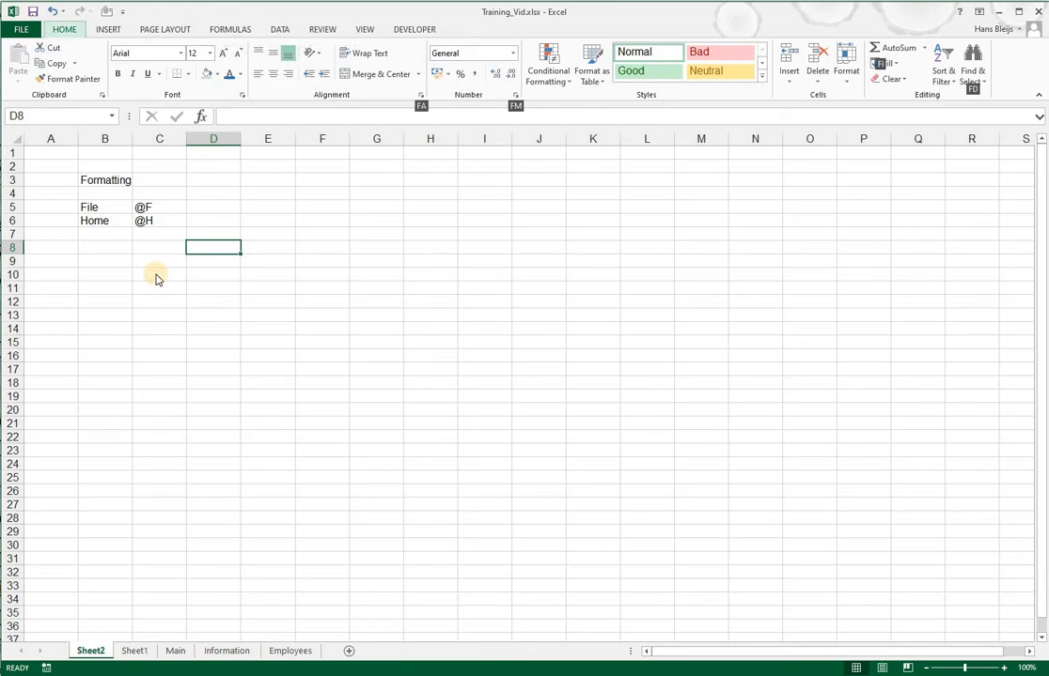
key(a)
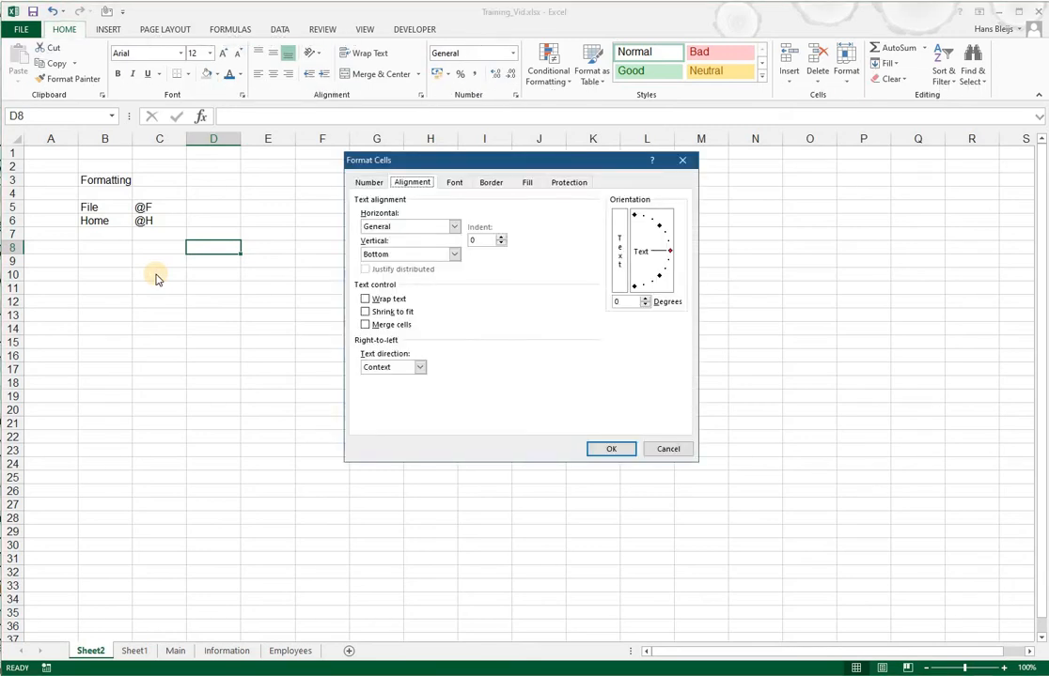
key(Escape)
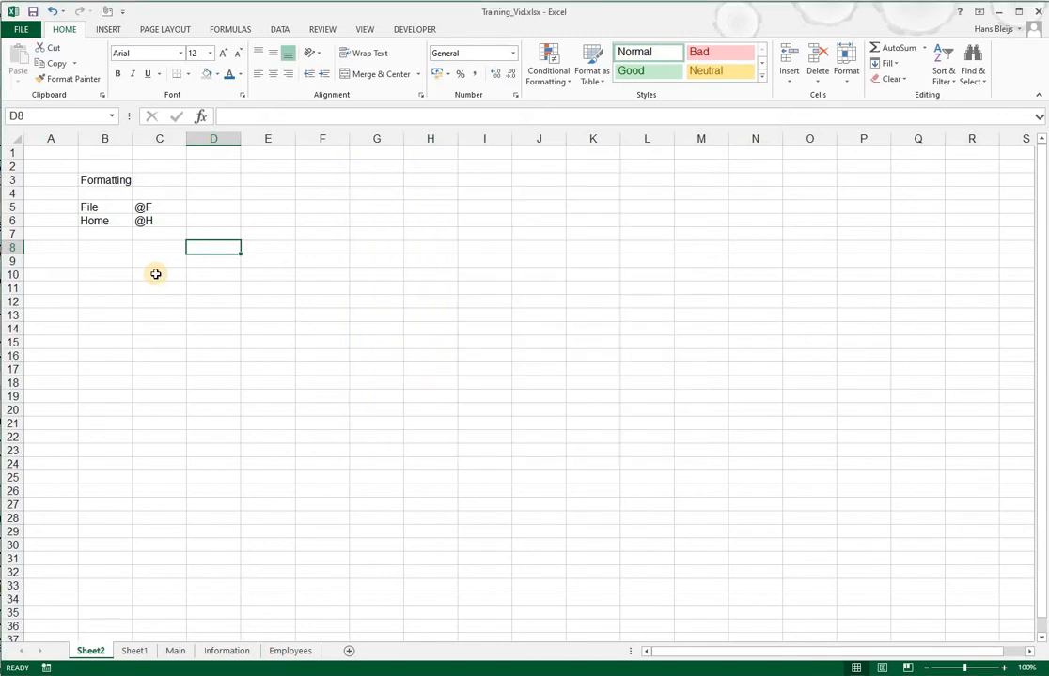
text(Forma)
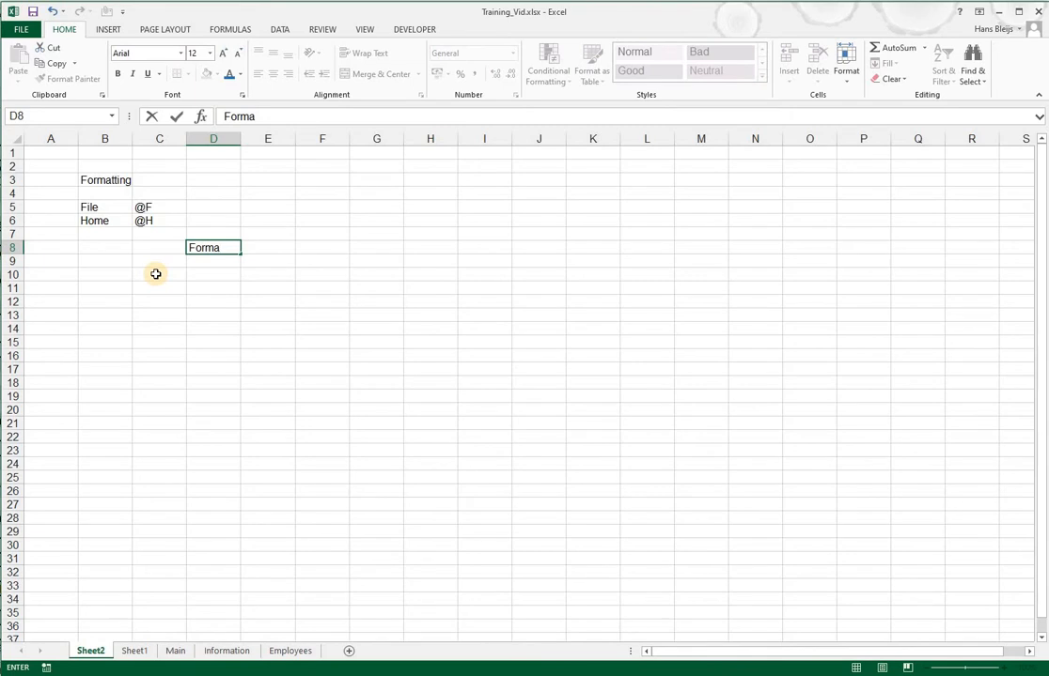
text(t Cell Dialog)
key(Return)
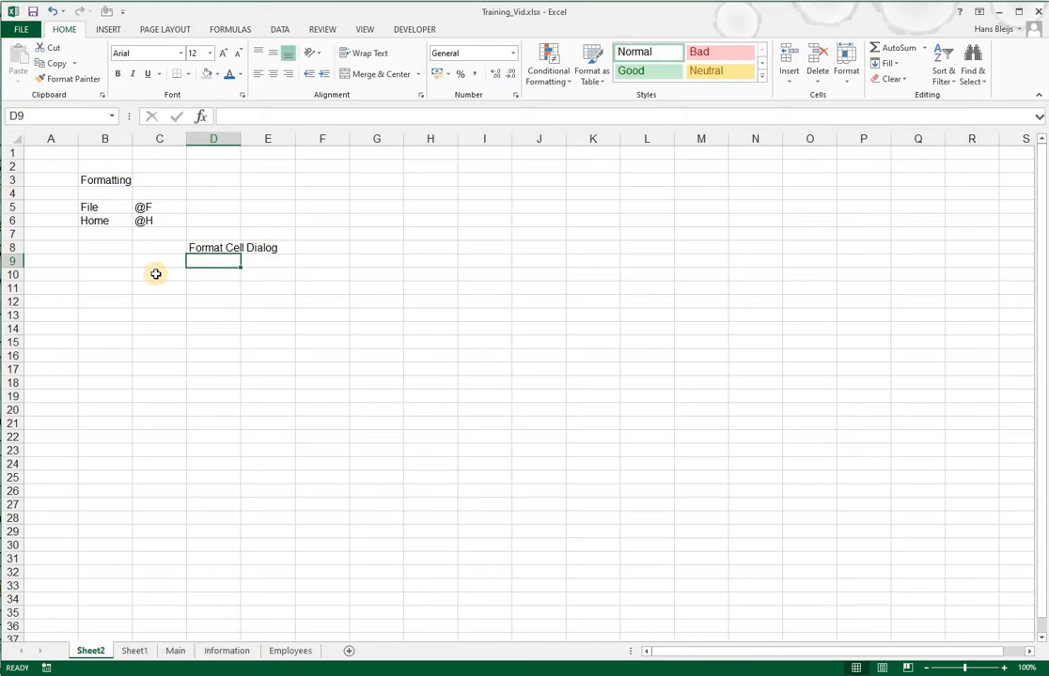
text('@H)
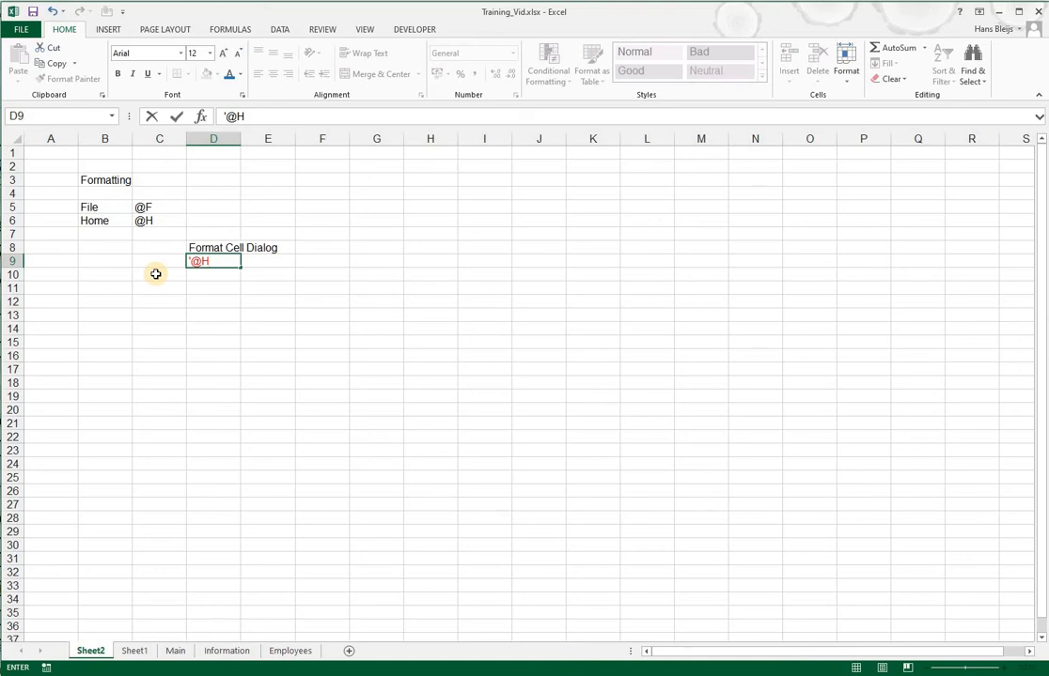
text(FA)
key(Return)
key(Up)
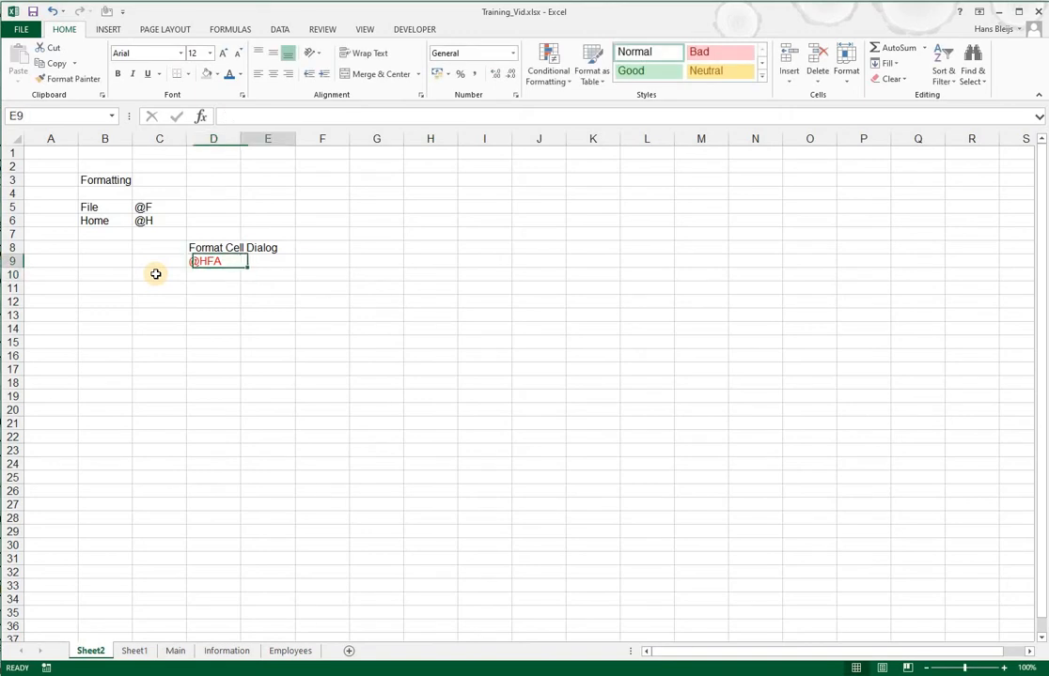
key(alt+h)
key(f)
key(a)
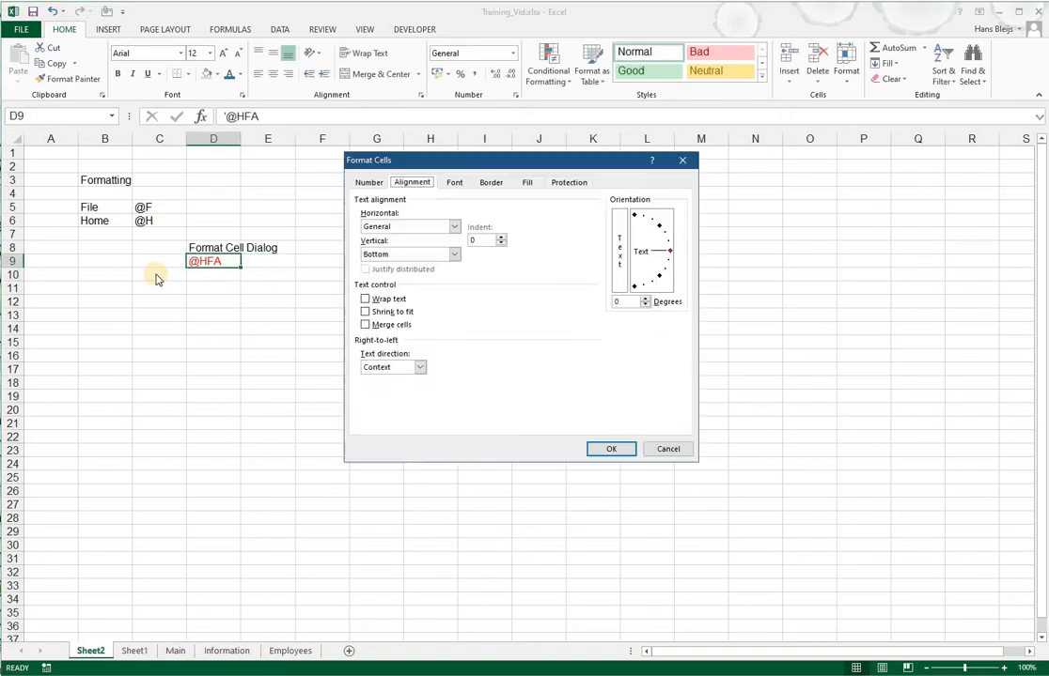
click(456, 182)
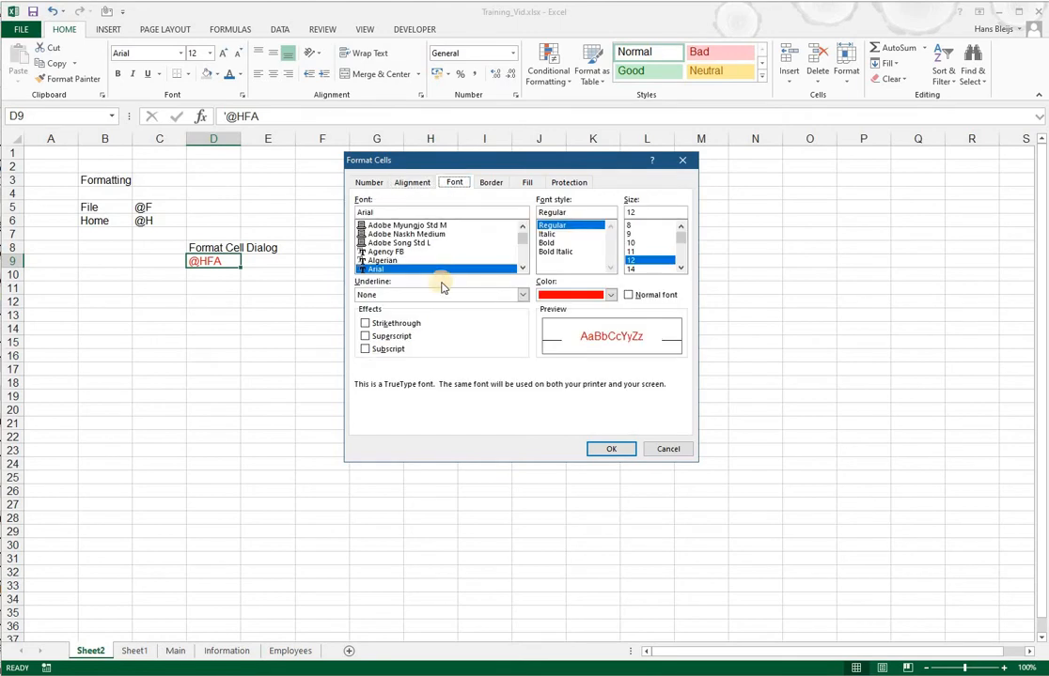
click(610, 296)
click(582, 306)
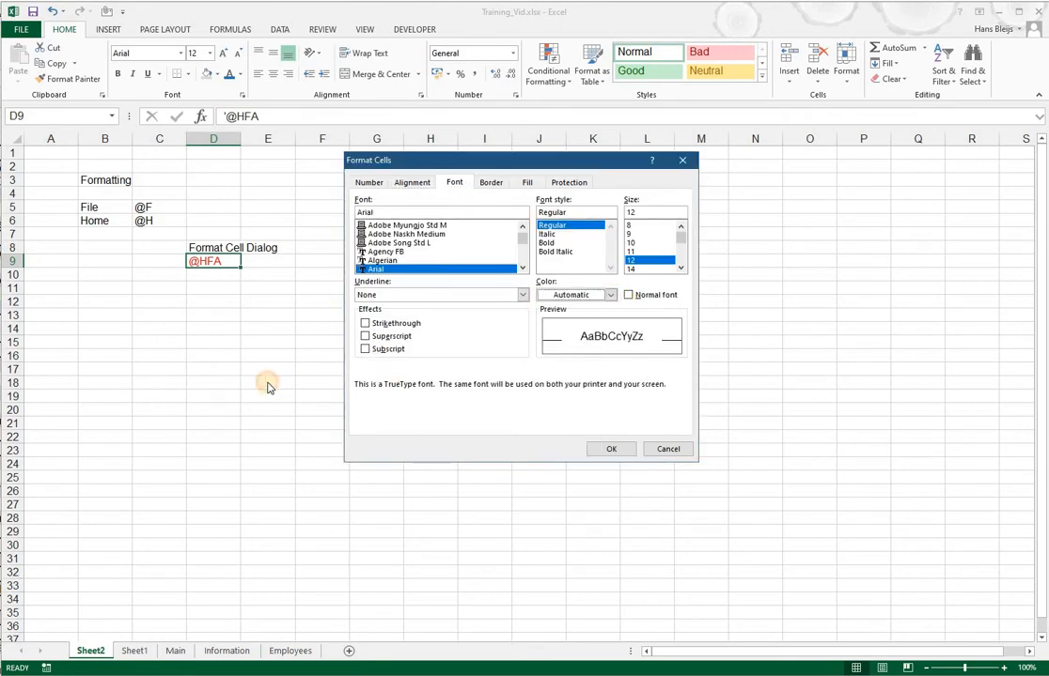
key(Return)
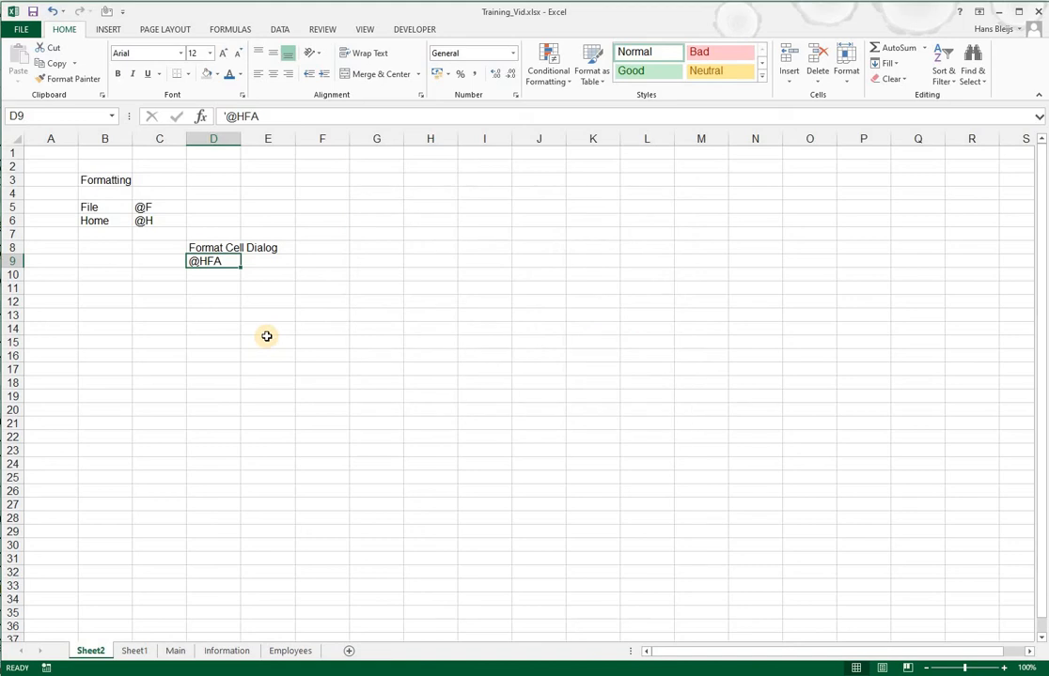
List Alignment, Font and Number in cells E9 to E11 beside the dialog shortcut
key(Right)
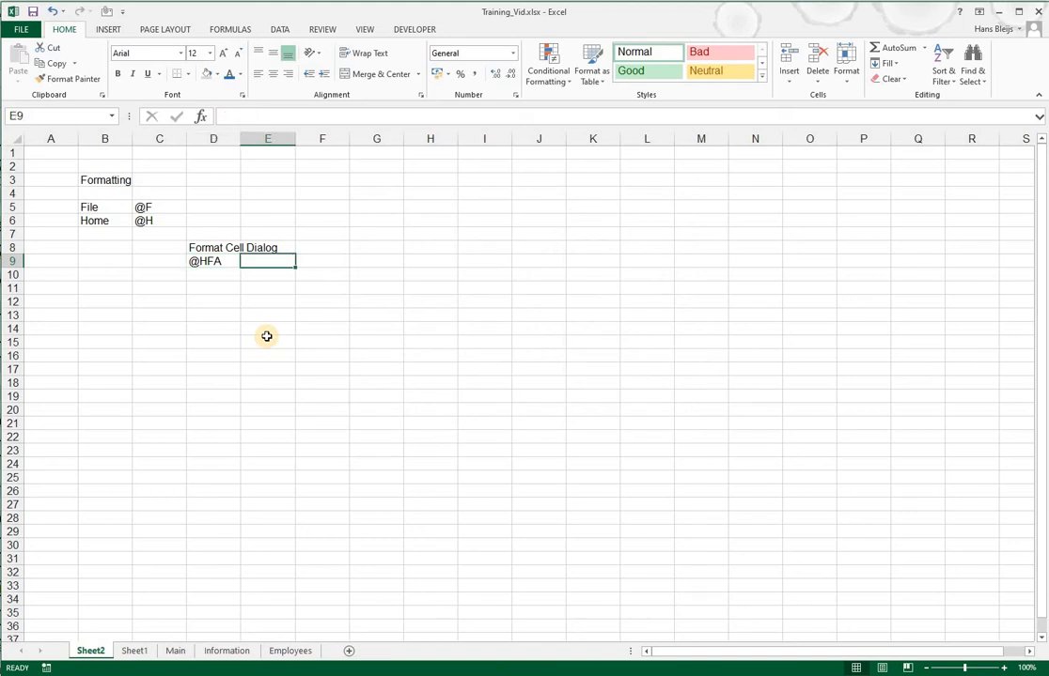
text(Alignme)
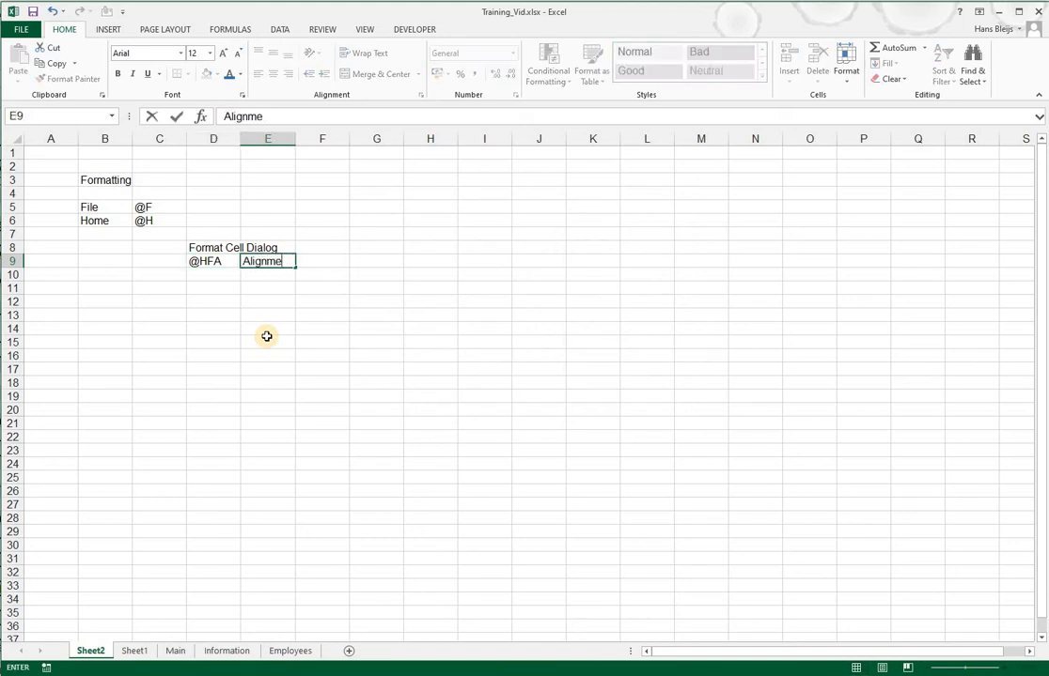
text(nt)
key(Return)
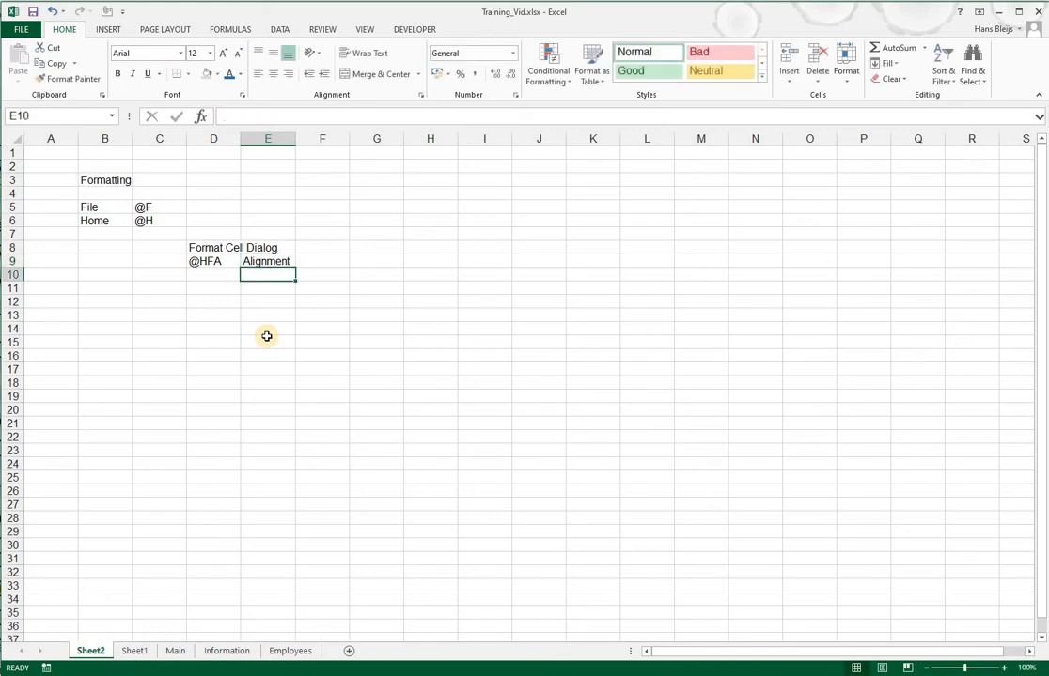
text(Font)
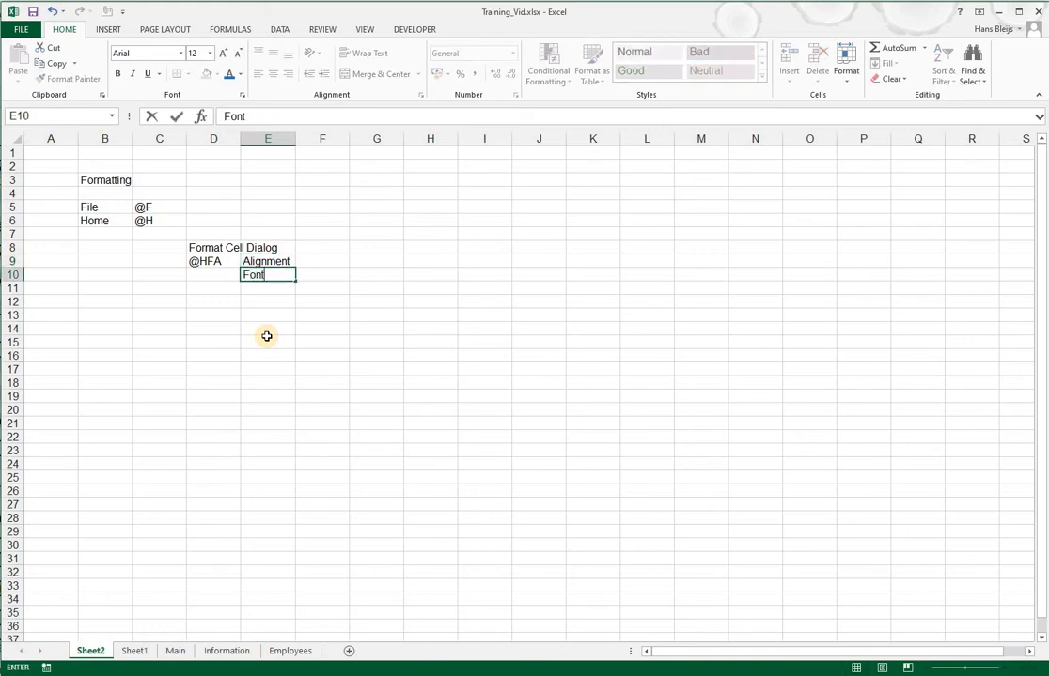
key(Return)
text(Num)
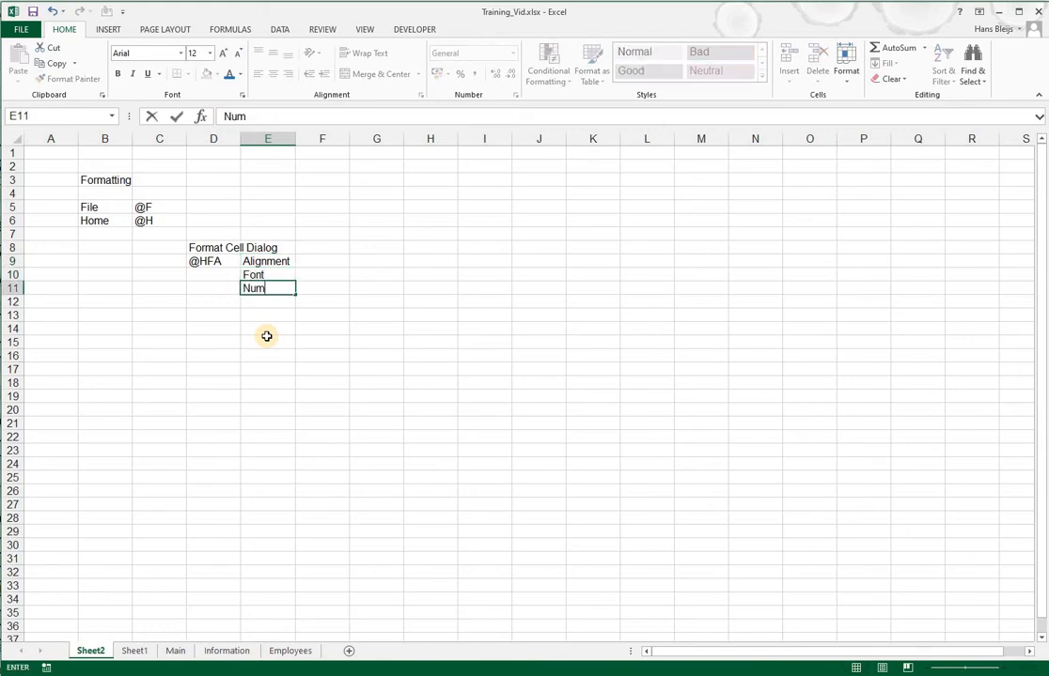
text(ber)
key(Return)
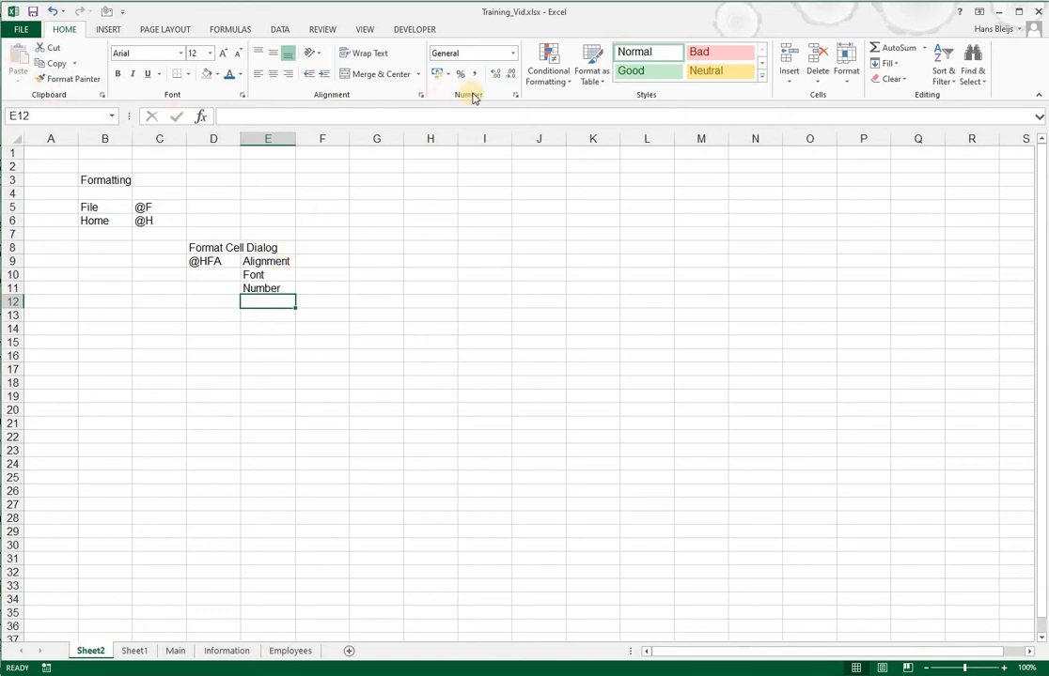
click(216, 278)
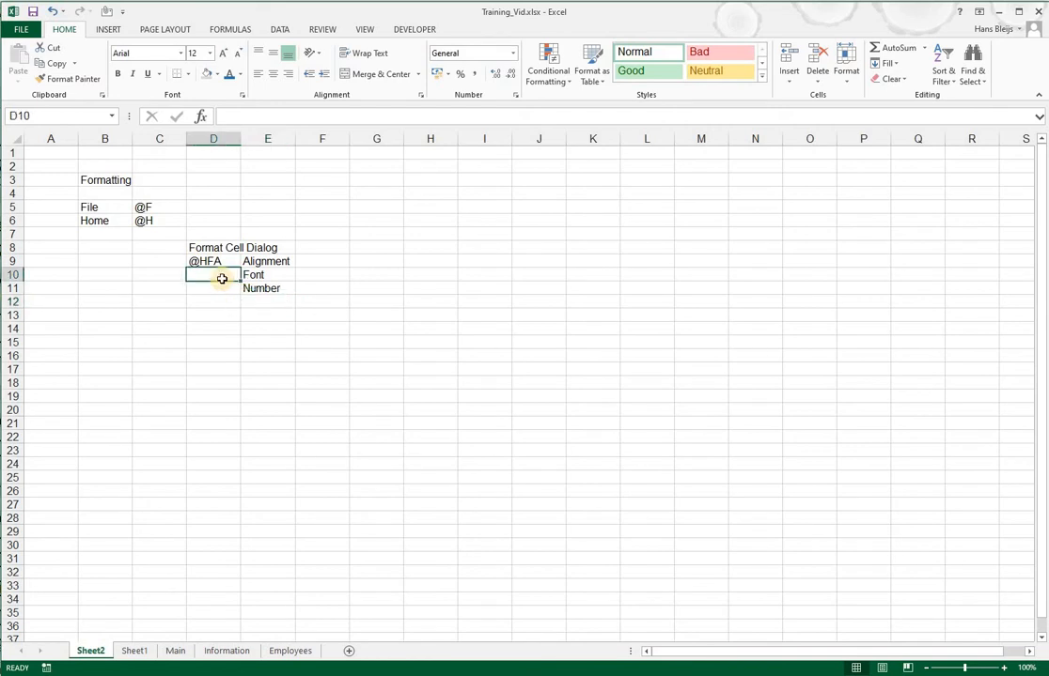
text('@)
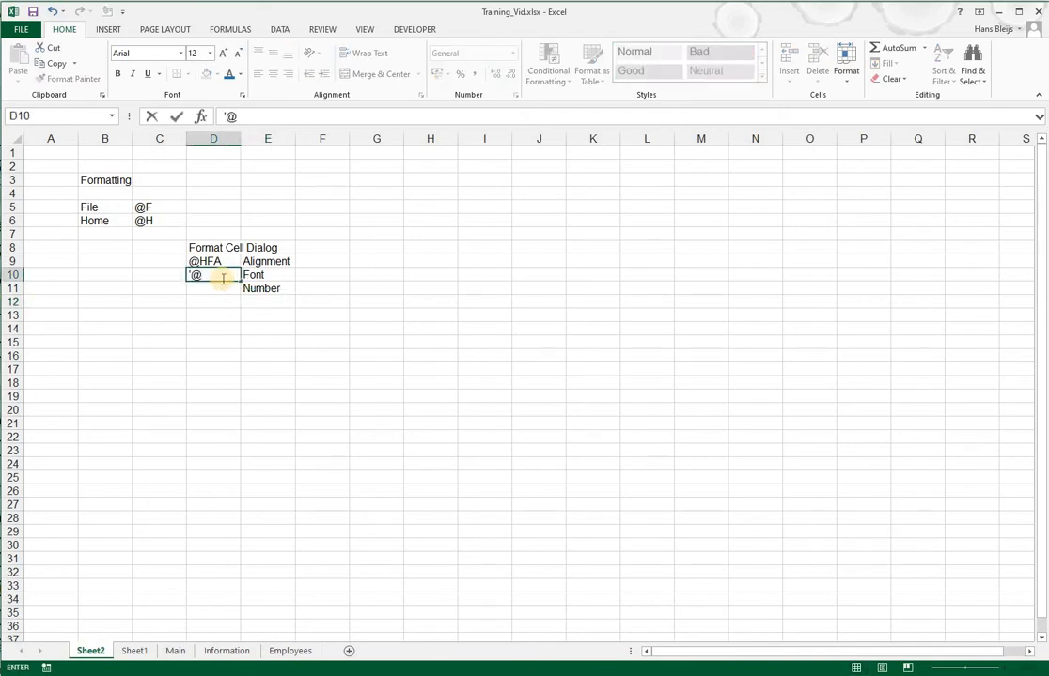
text(HFA)
key(Return)
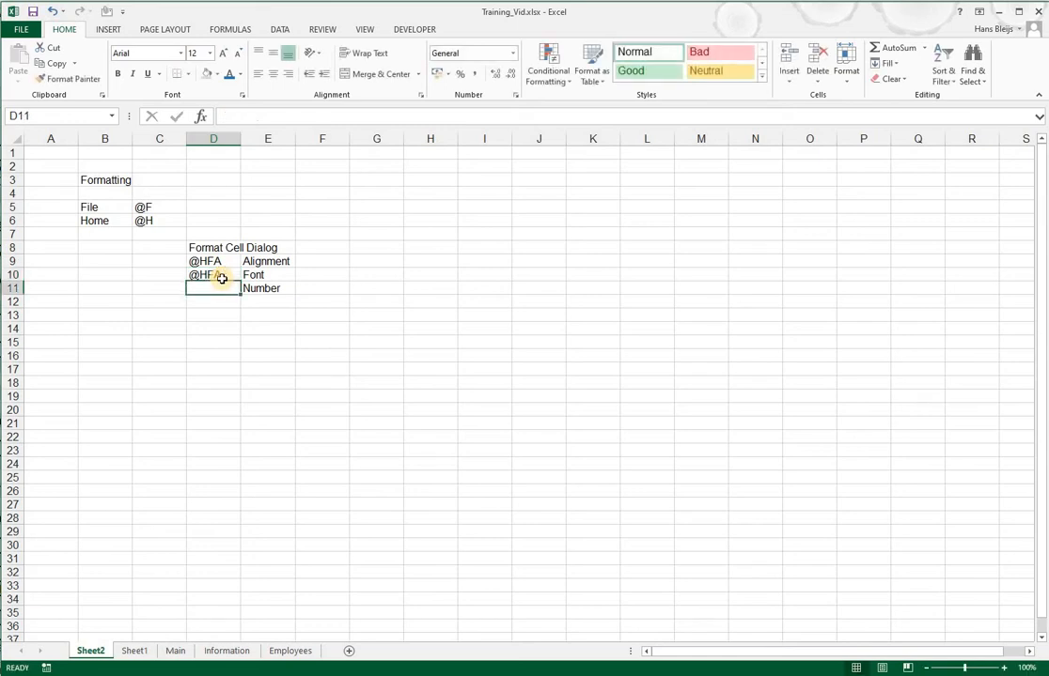
click(221, 278)
key(F2)
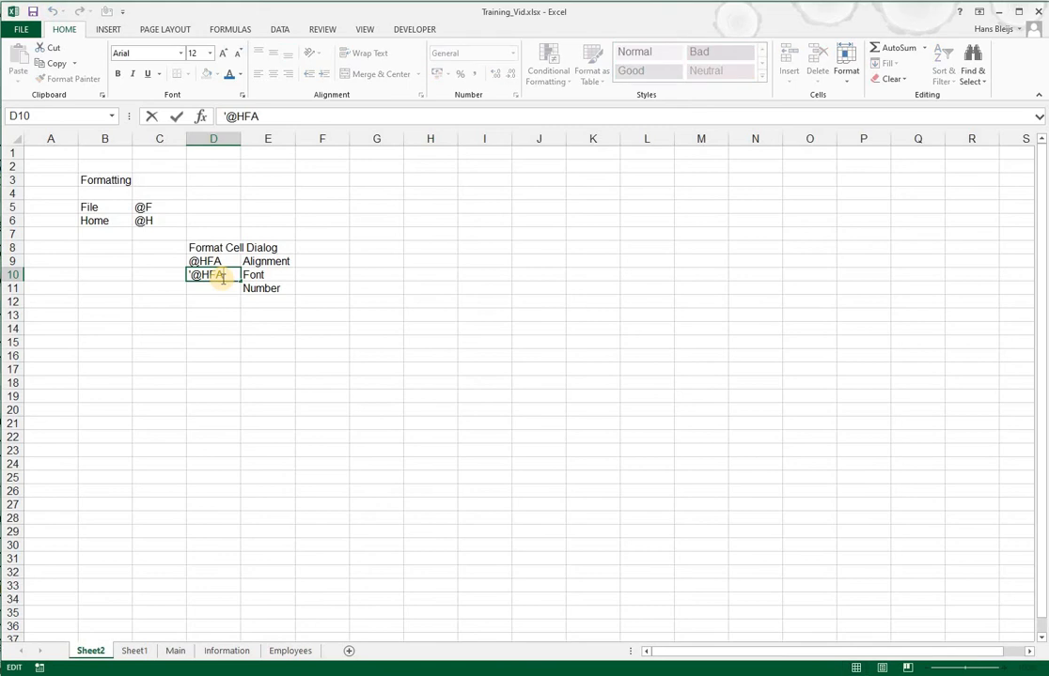
key(BackSpace)
text(N)
key(Return)
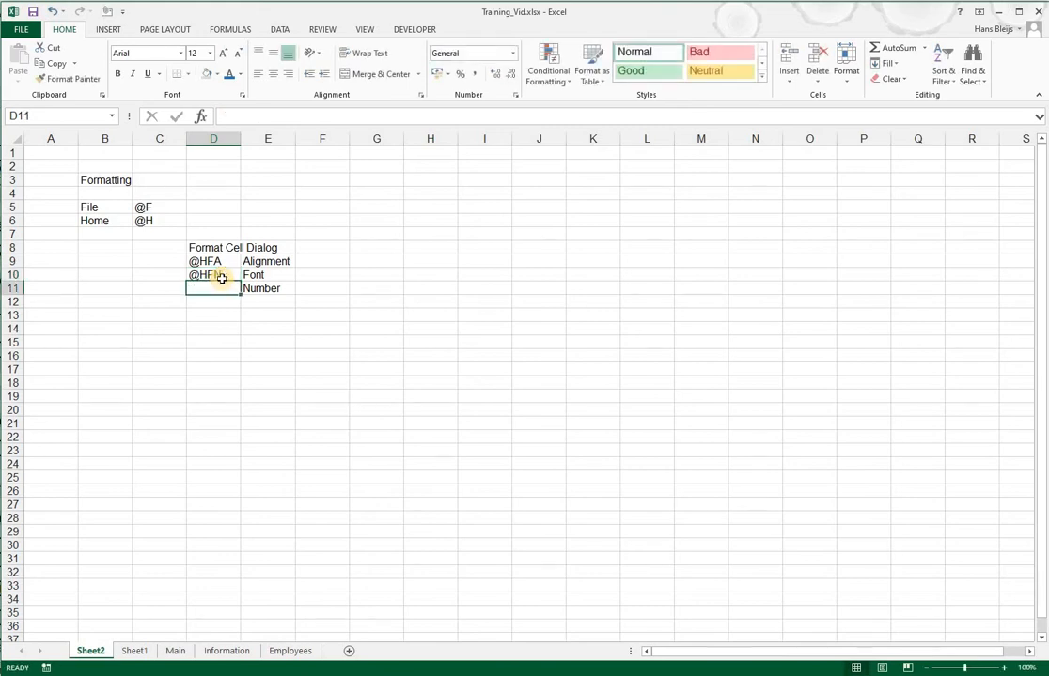
text('@)
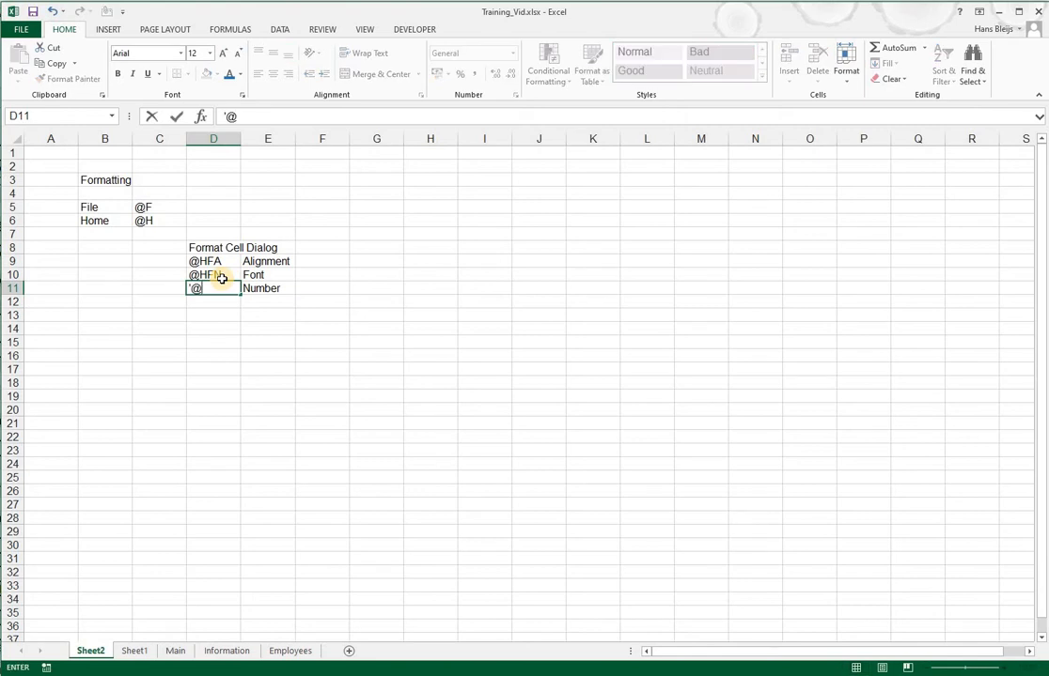
text(HFM)
key(Return)
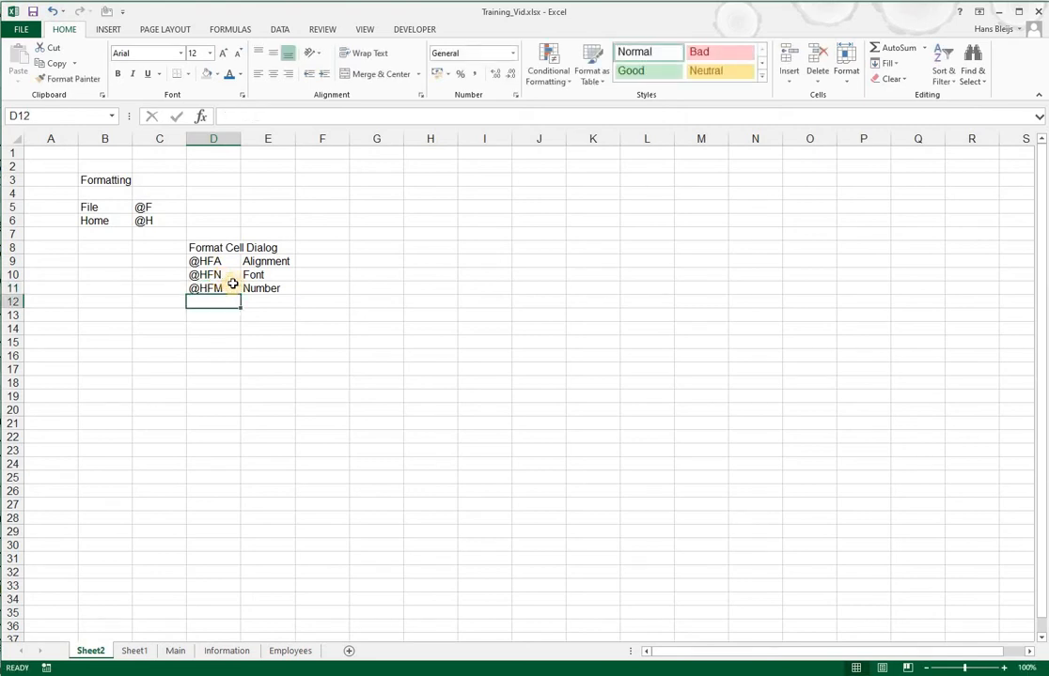
Open the Format Cells dialog at its Alignment section for cell E9 and cancel it
click(274, 262)
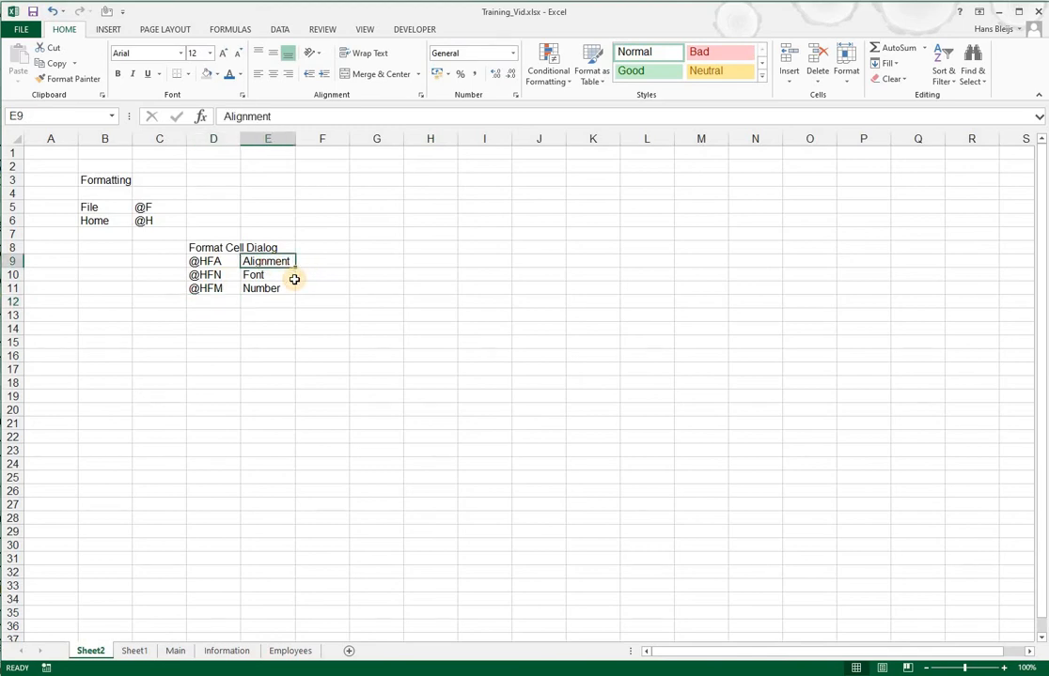
key(alt+h)
key(f)
key(a)
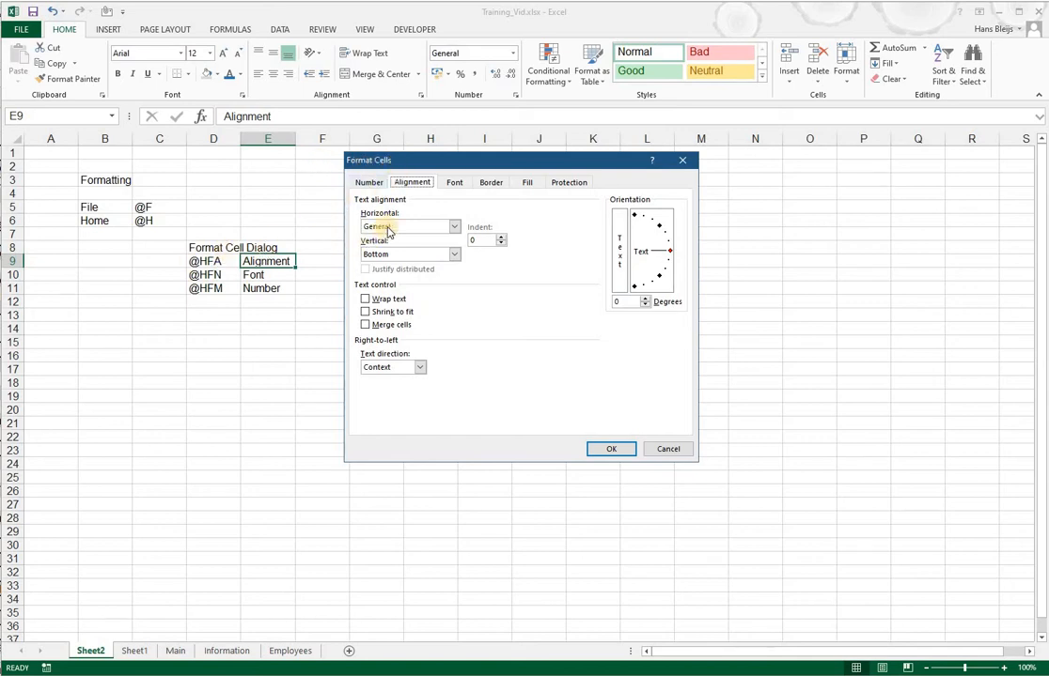
click(669, 450)
Correct the heading in D8 to read Format Cells Dialog
click(218, 247)
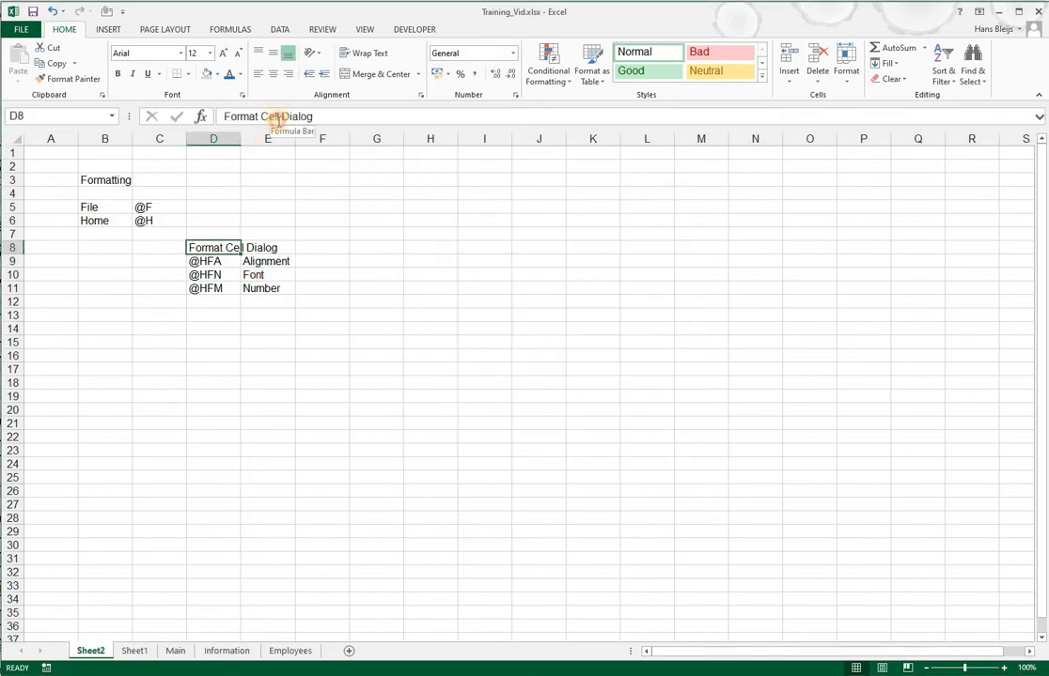
click(278, 116)
text(s)
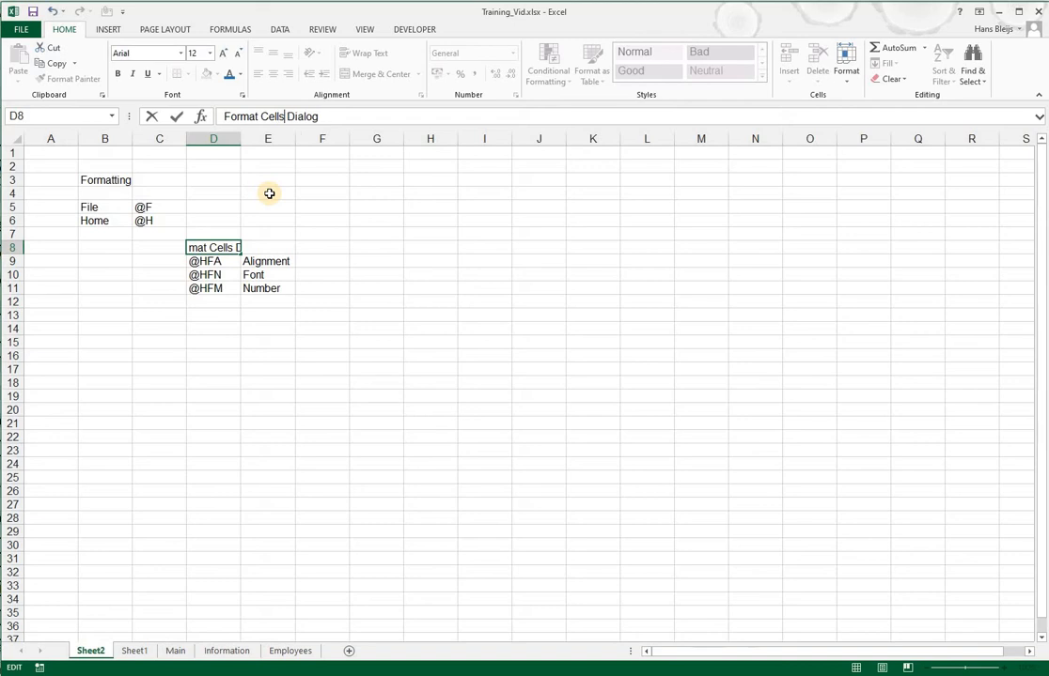
key(Return)
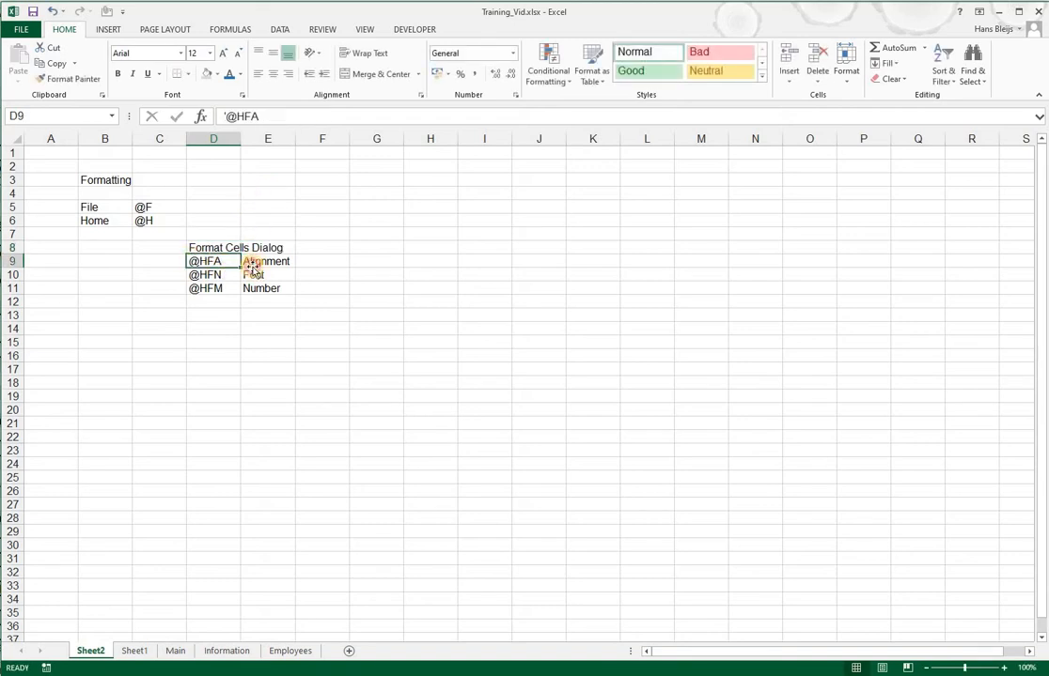
Open the Format Cells dialog at its Font section for the Alignment cell E9 and cancel it
click(252, 263)
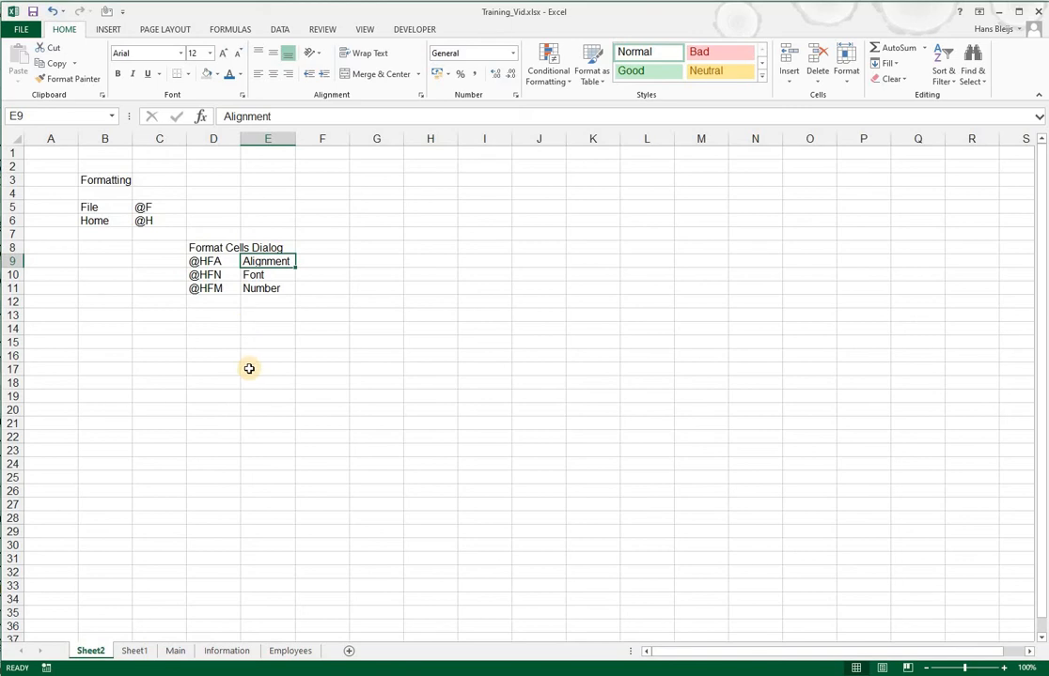
key(alt+h)
key(f)
key(n)
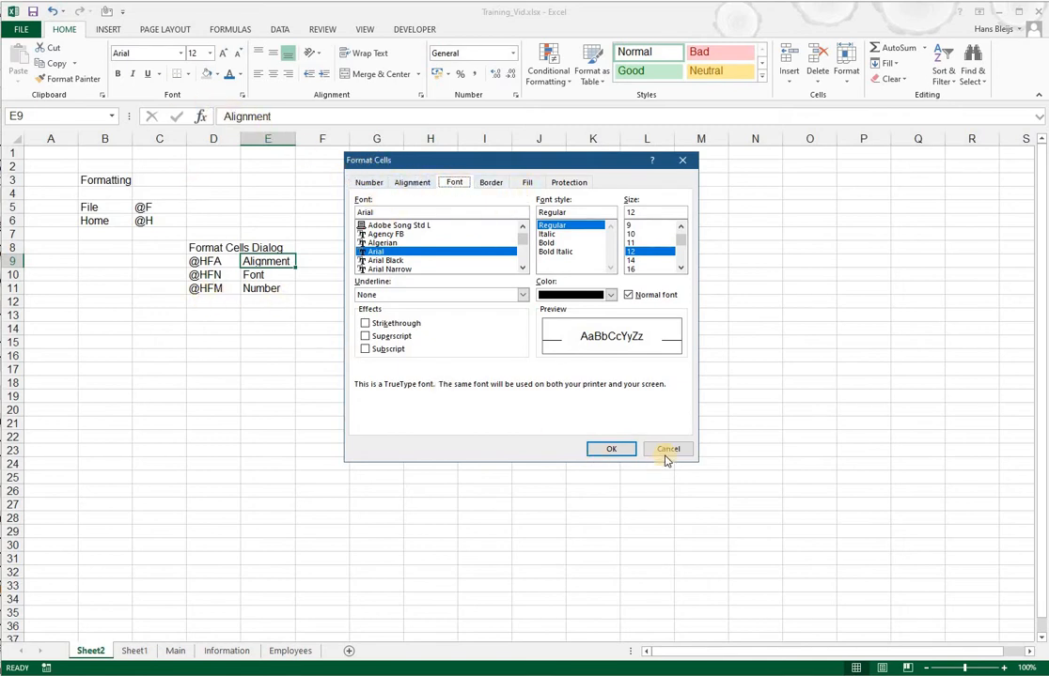
key(Escape)
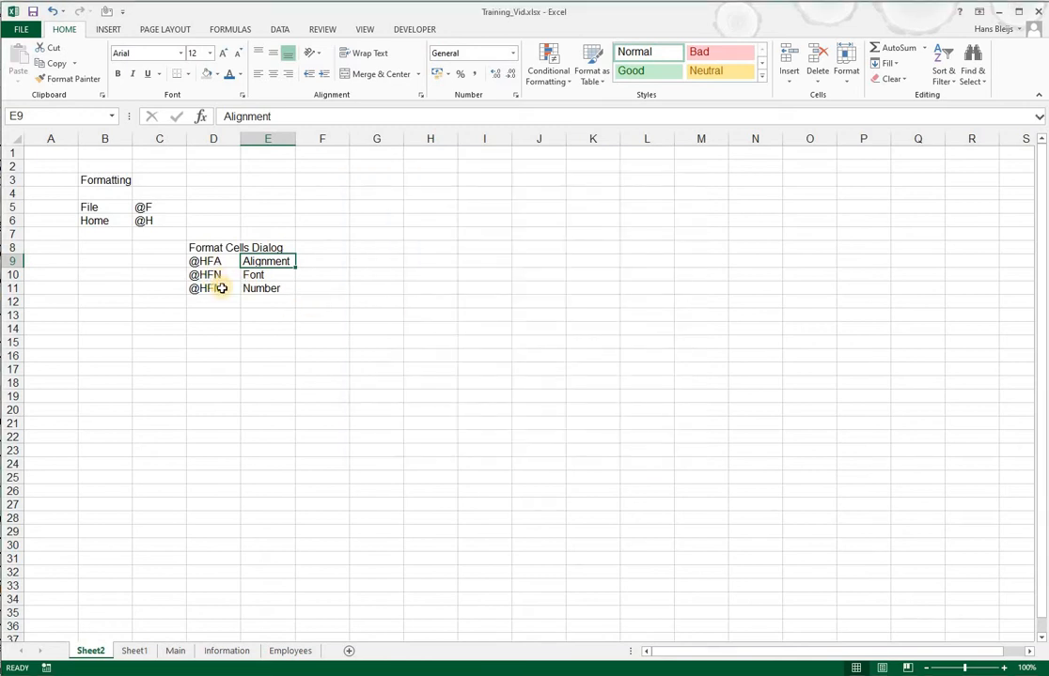
Open the Format Cells dialog at its Number section for cell D11 and cancel it
click(221, 289)
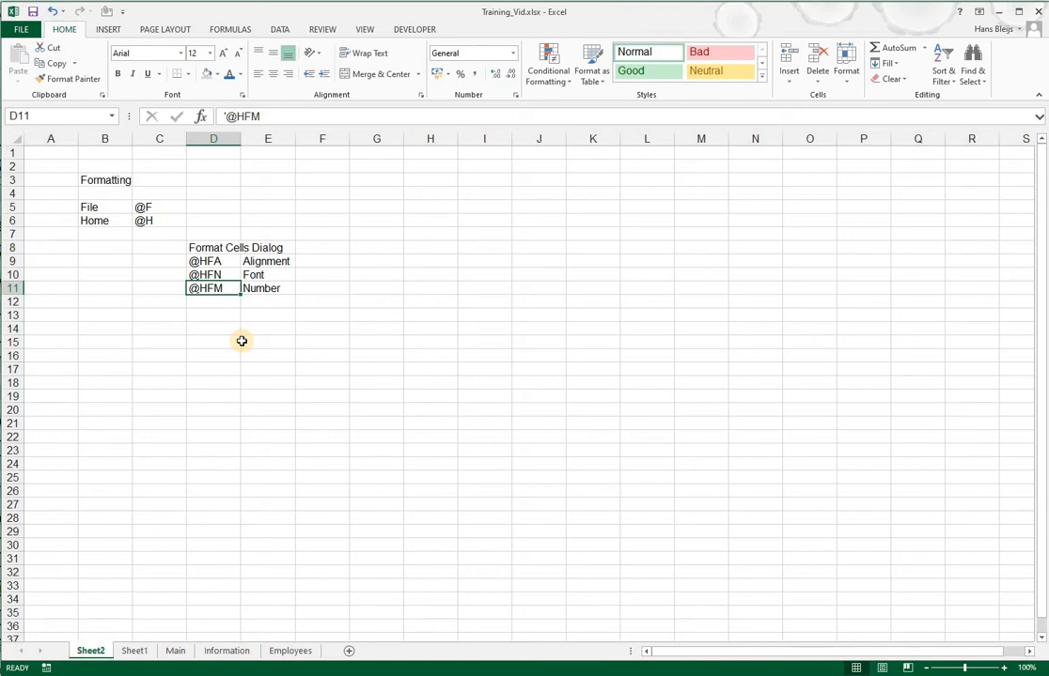
key(alt+h)
key(f)
key(m)
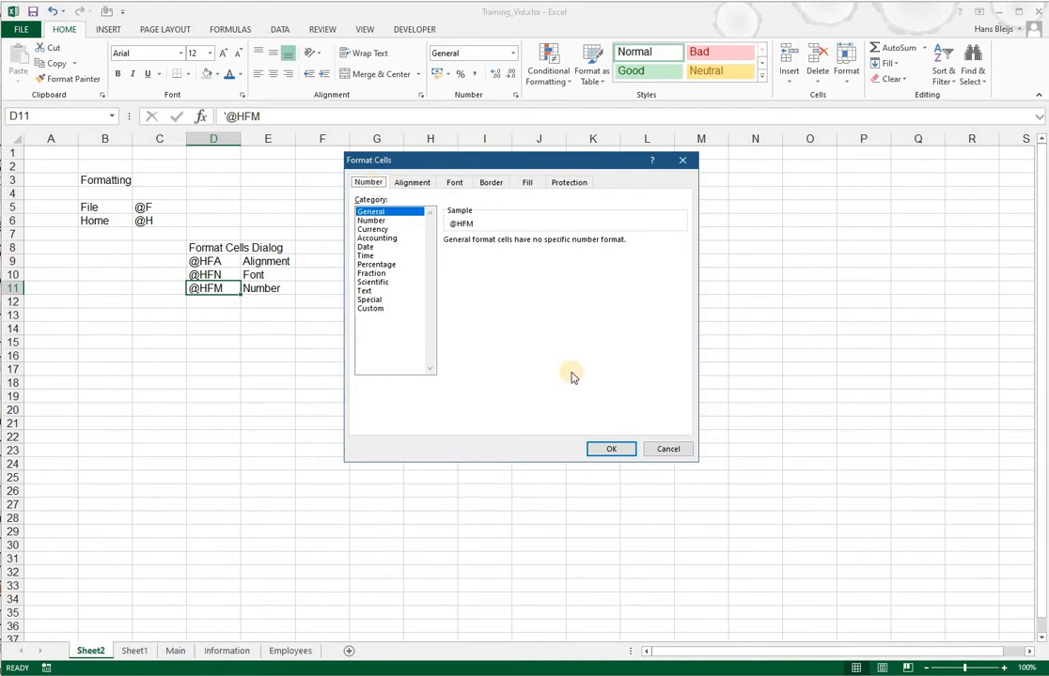
click(671, 452)
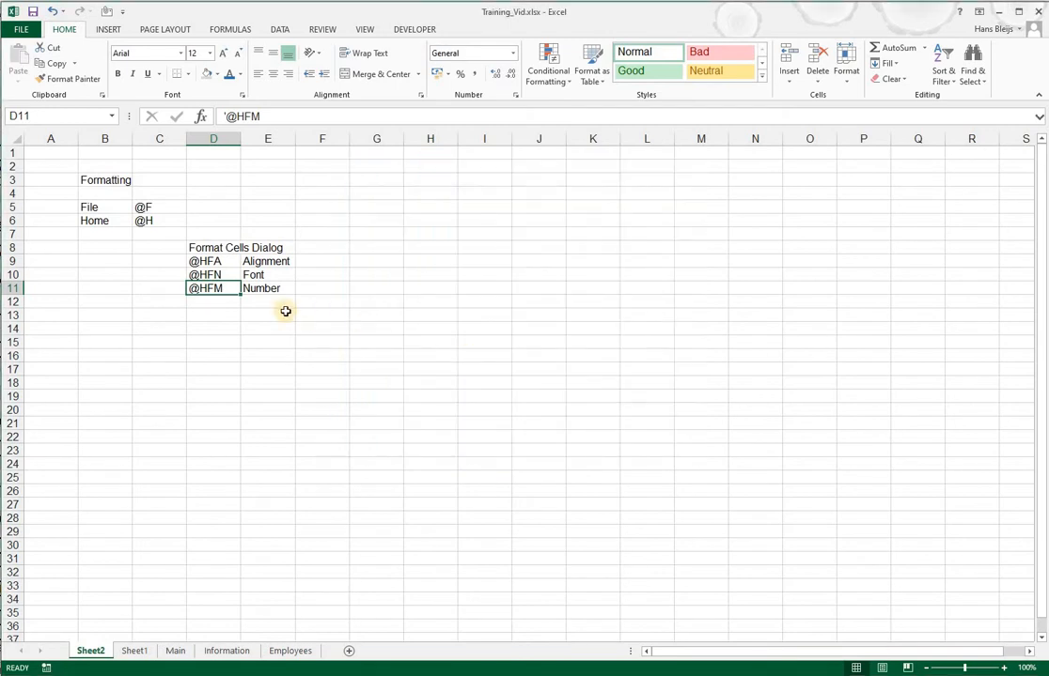
Enter ^Shft F in F10 beside Font and try that shortcut by opening and cancelling the Font section of Format Cells
click(213, 314)
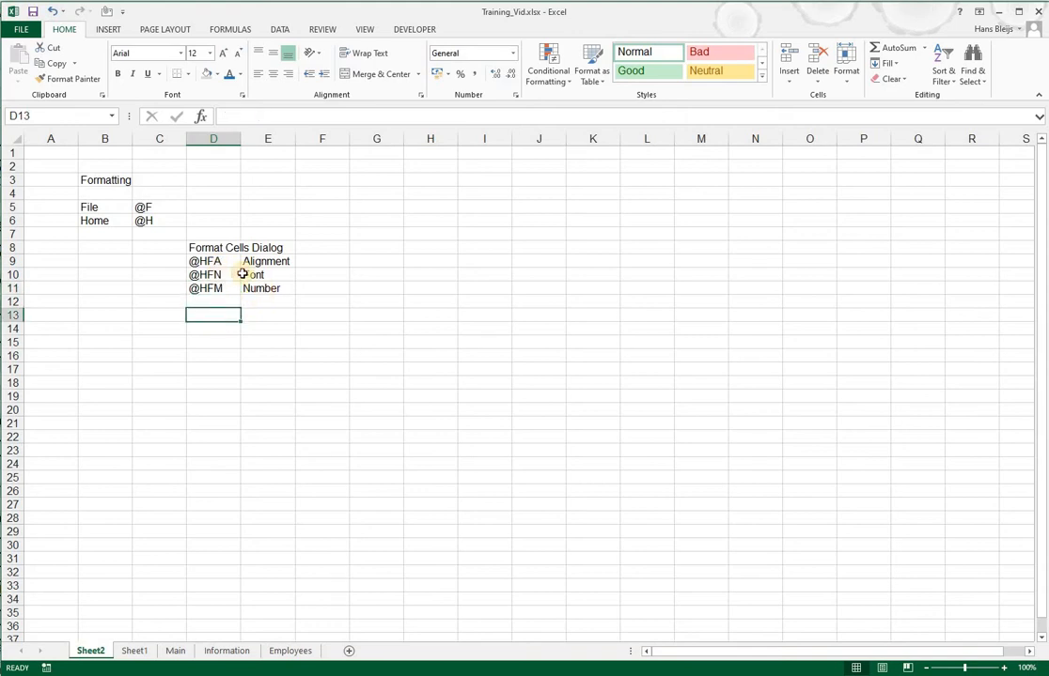
click(319, 275)
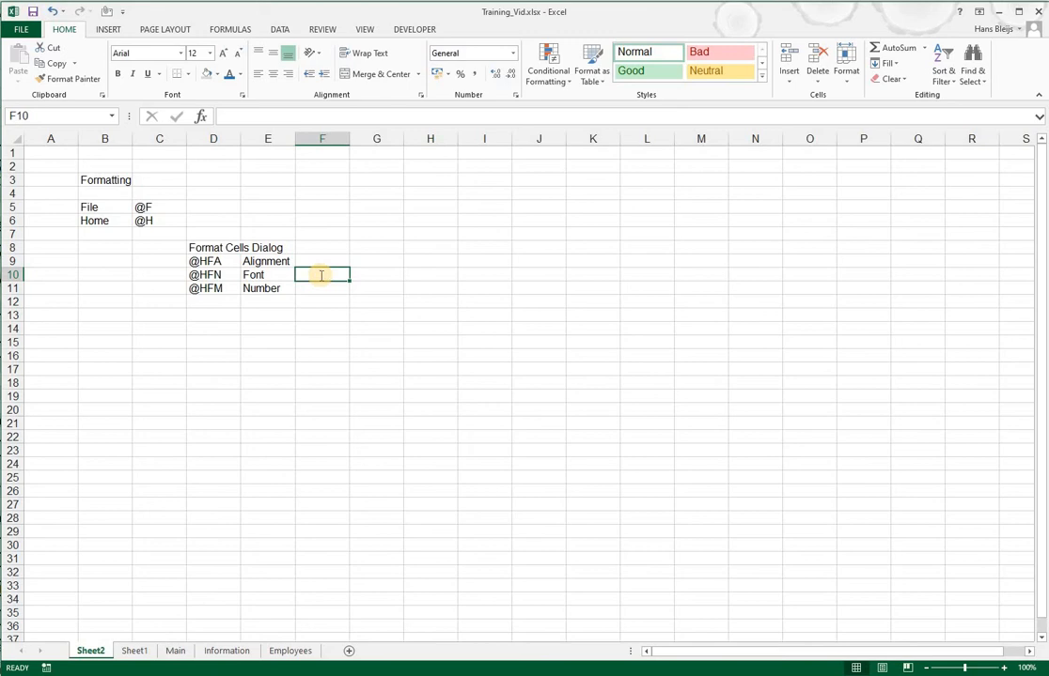
text(^Shft)
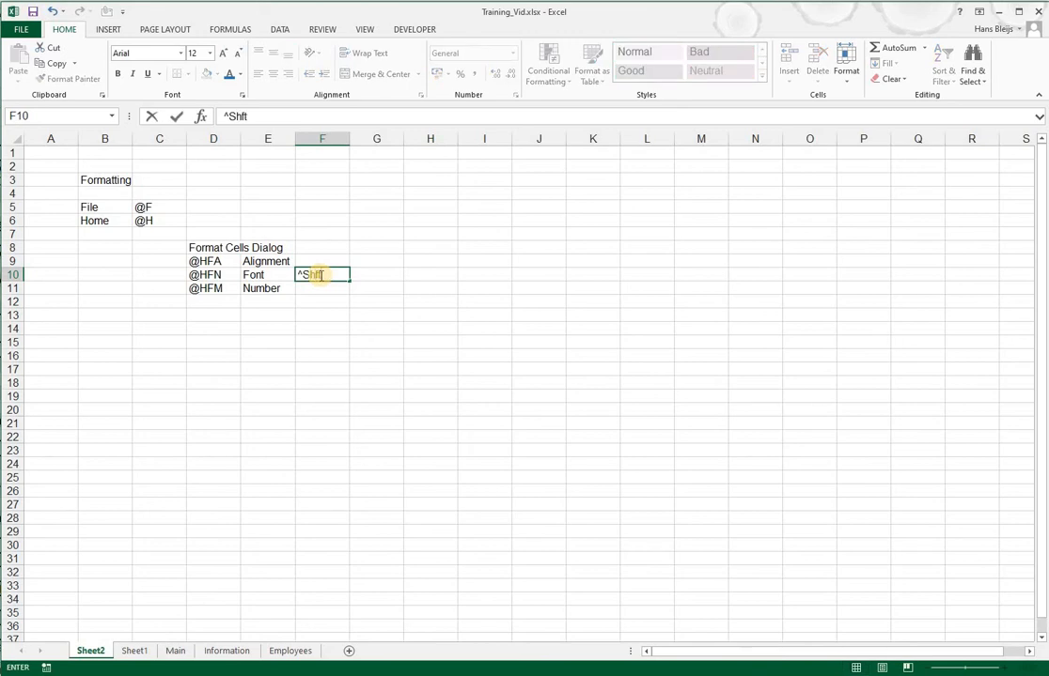
text( F)
key(Return)
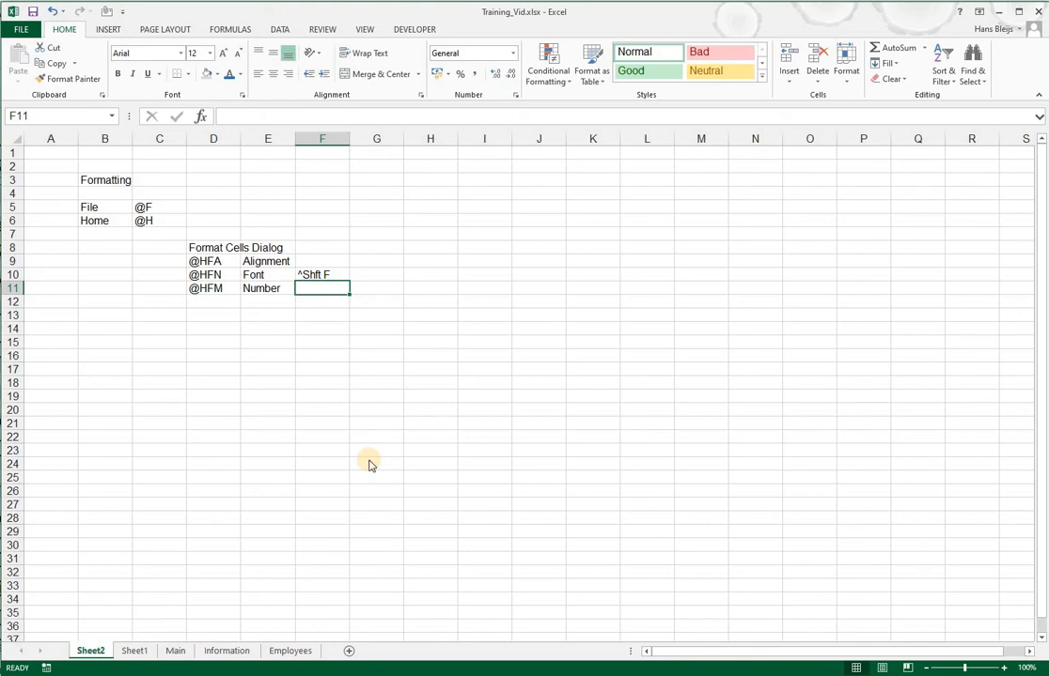
key(ctrl+shift+f)
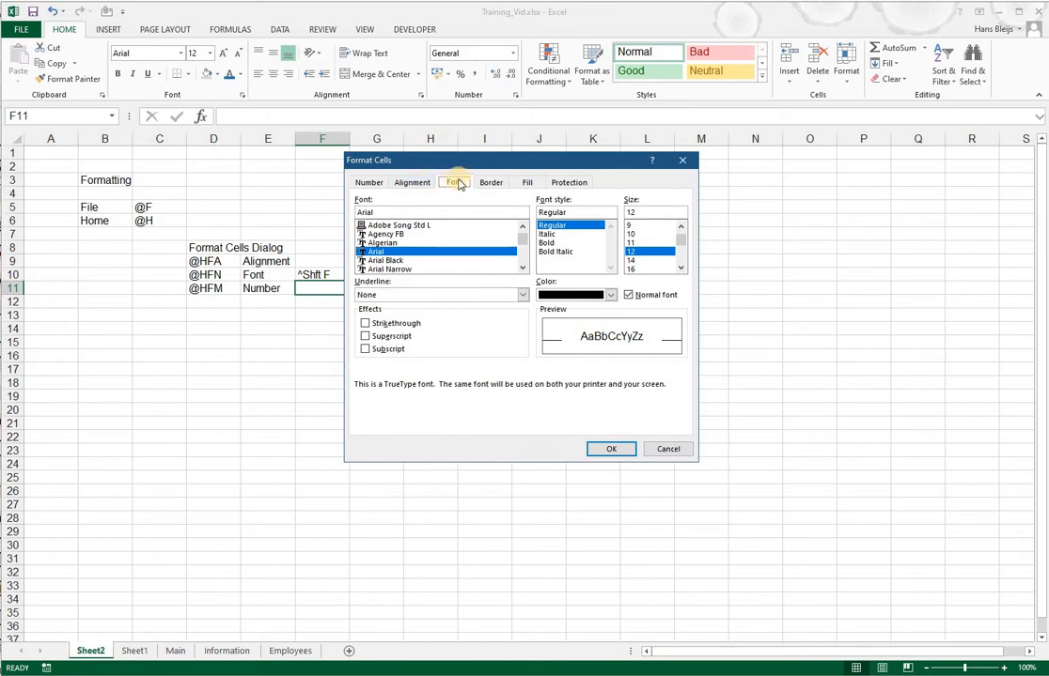
click(665, 447)
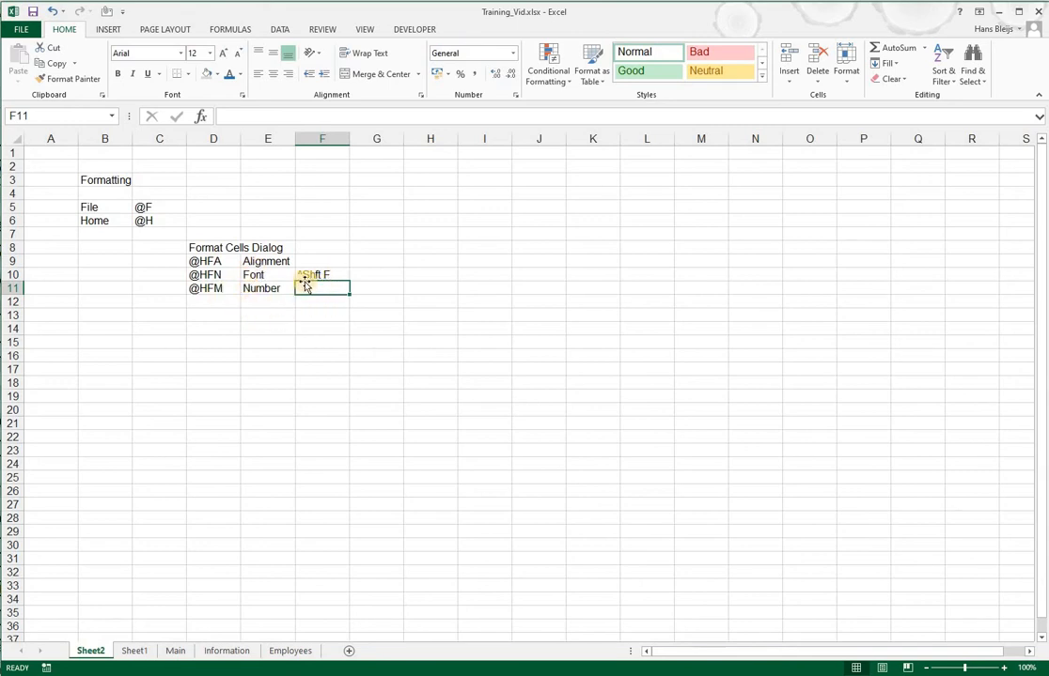
Enter the general Format Cells shortcut ^1 in D13 below the list
click(223, 316)
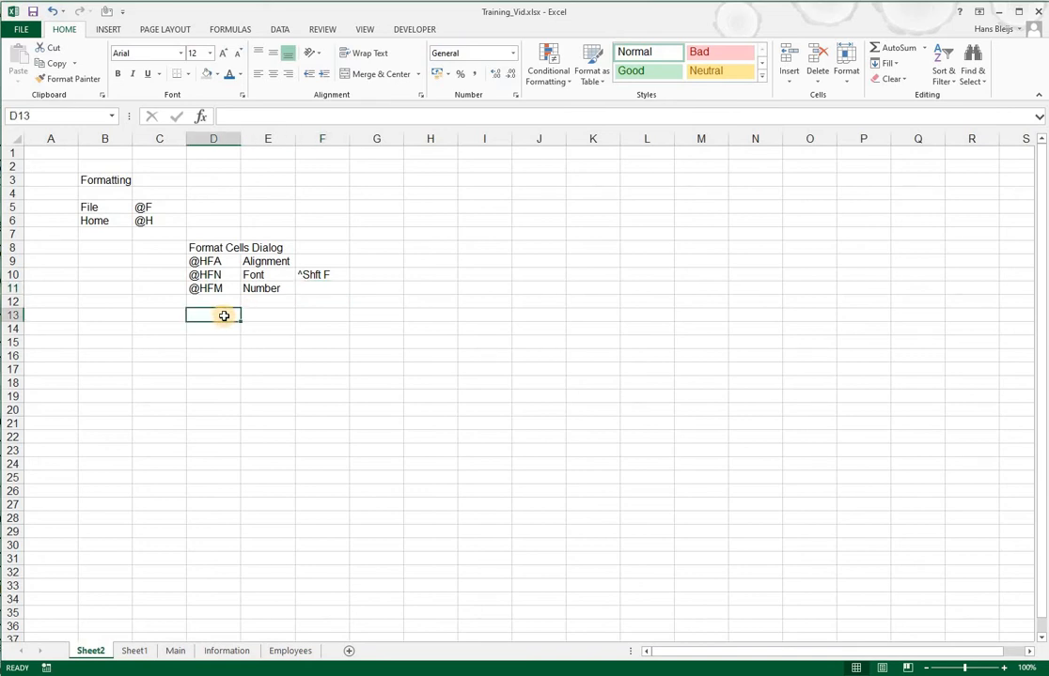
text(^1)
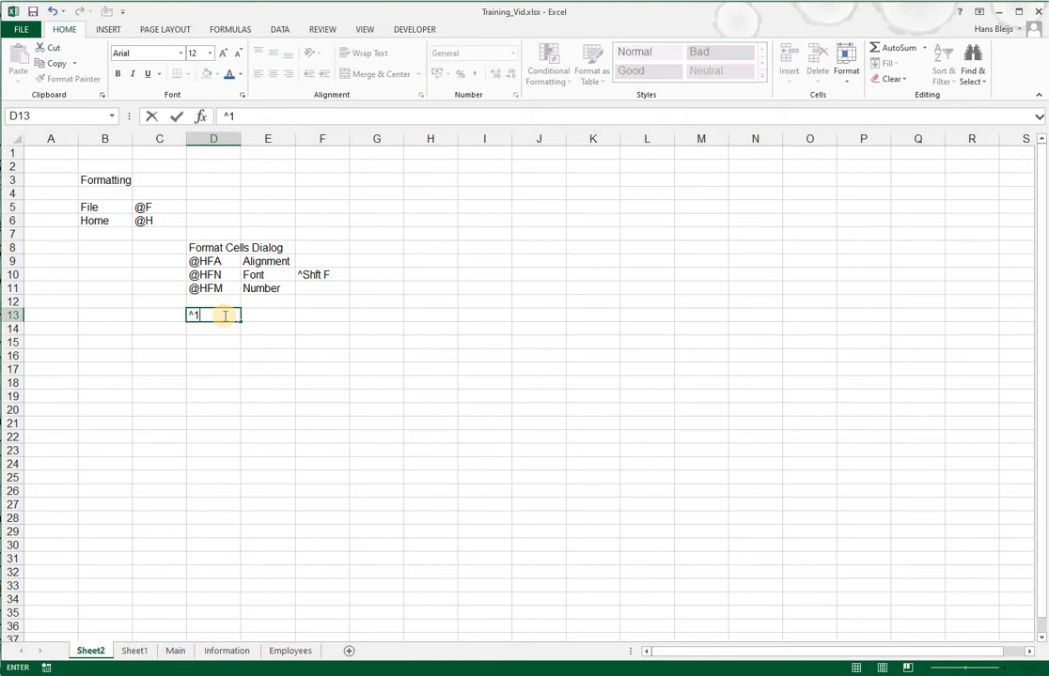
key(Return)
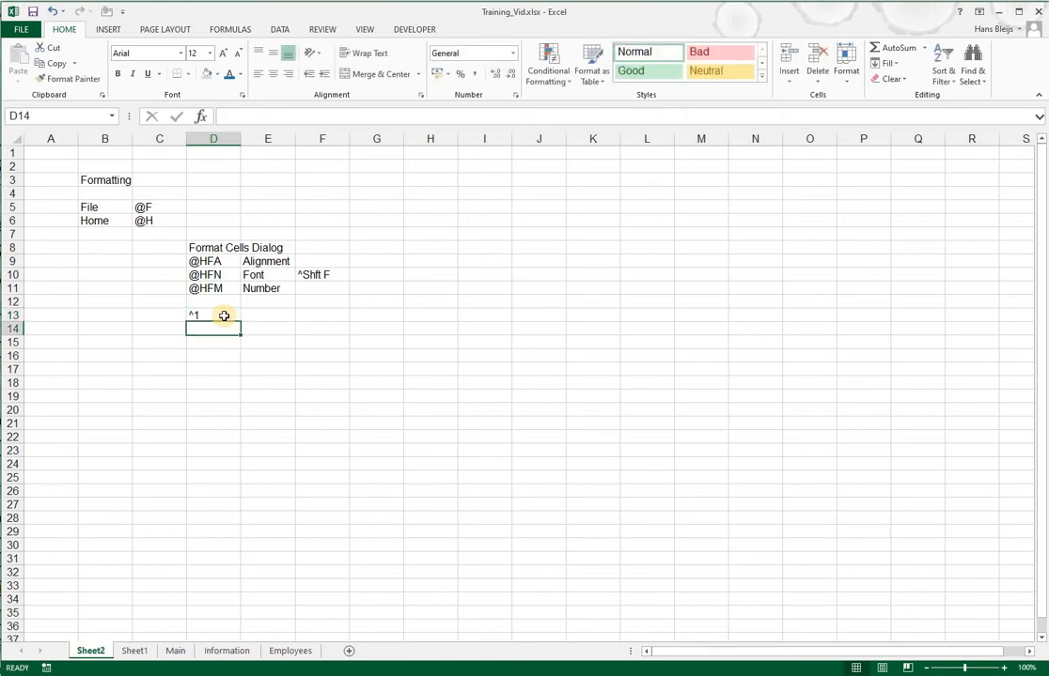
Open Format Cells for E13, show its Border section and close the dialog without changing any setting
click(223, 316)
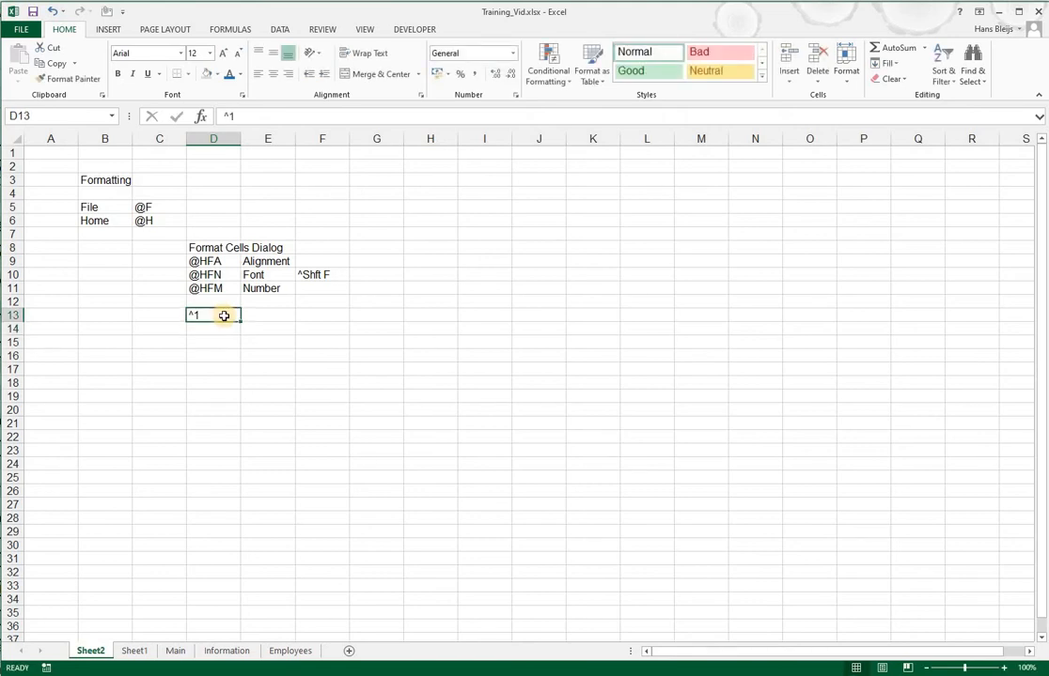
key(Tab)
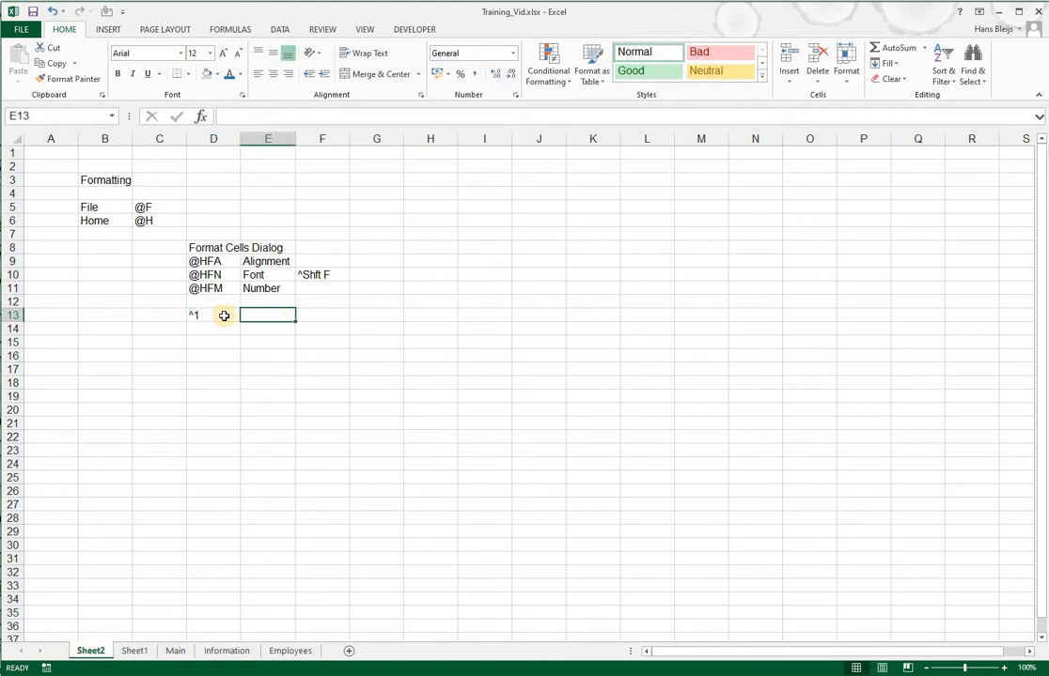
key(ctrl+1)
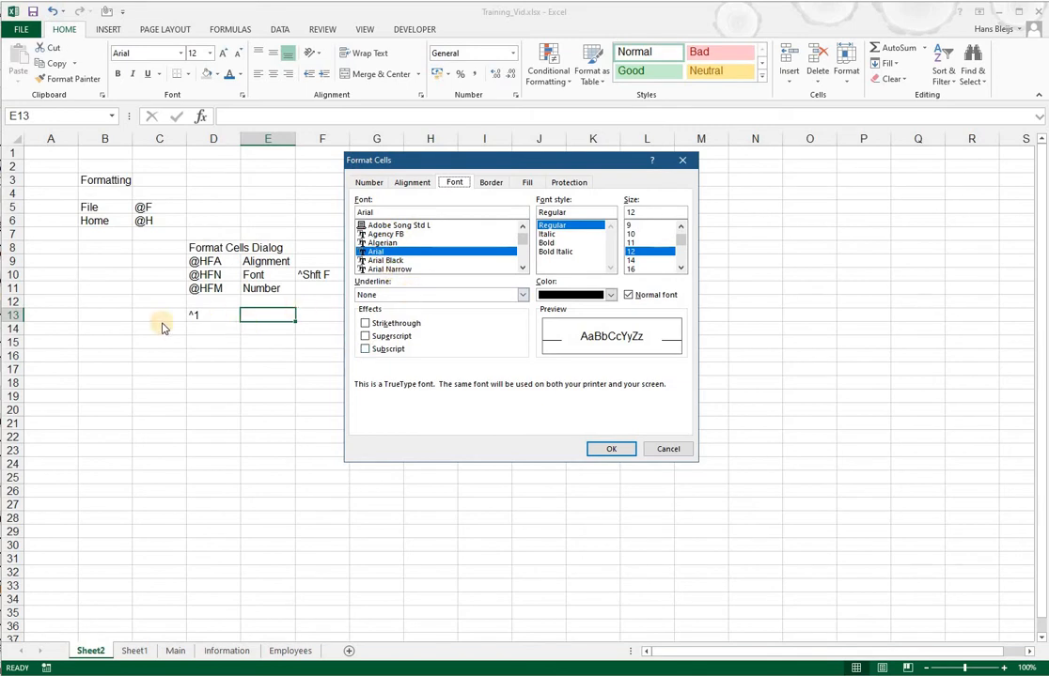
click(491, 183)
click(610, 449)
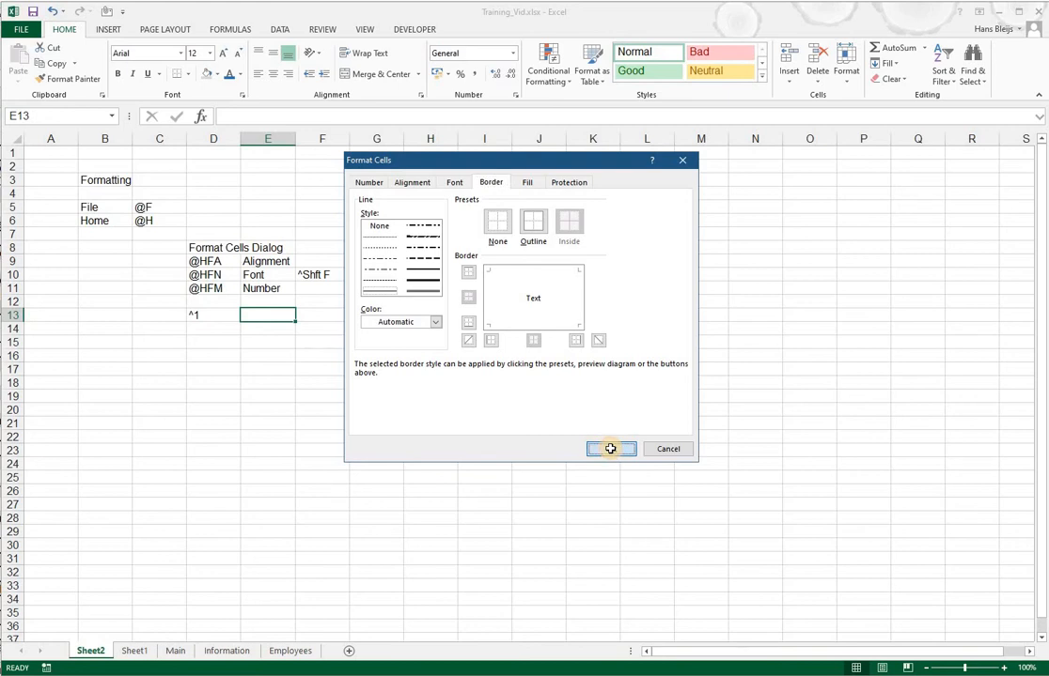
click(249, 354)
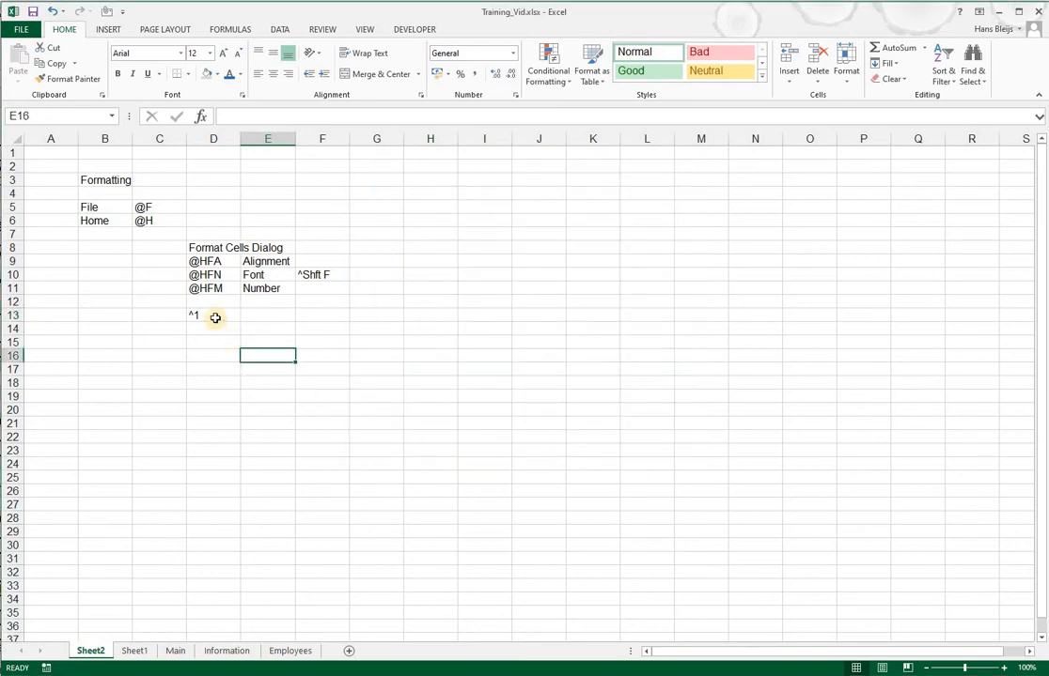
Open Format Cells for the ^1 entry in D13, browse its sections from Number to Fill, and close the dialog on Font
click(215, 315)
key(ctrl+1)
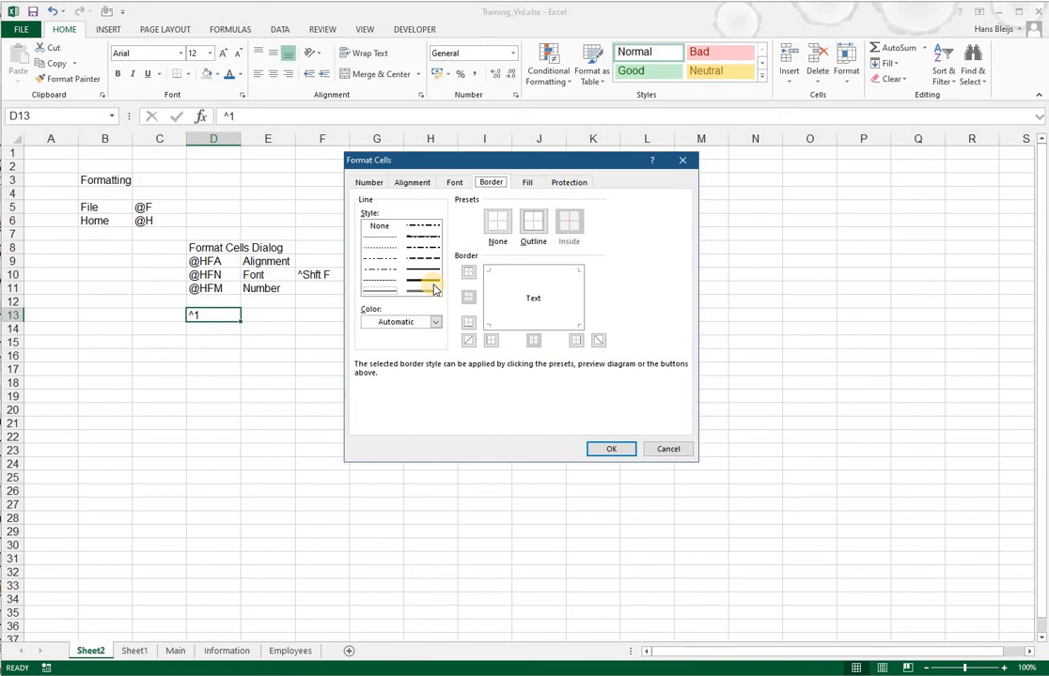
key(Left)
key(Left)
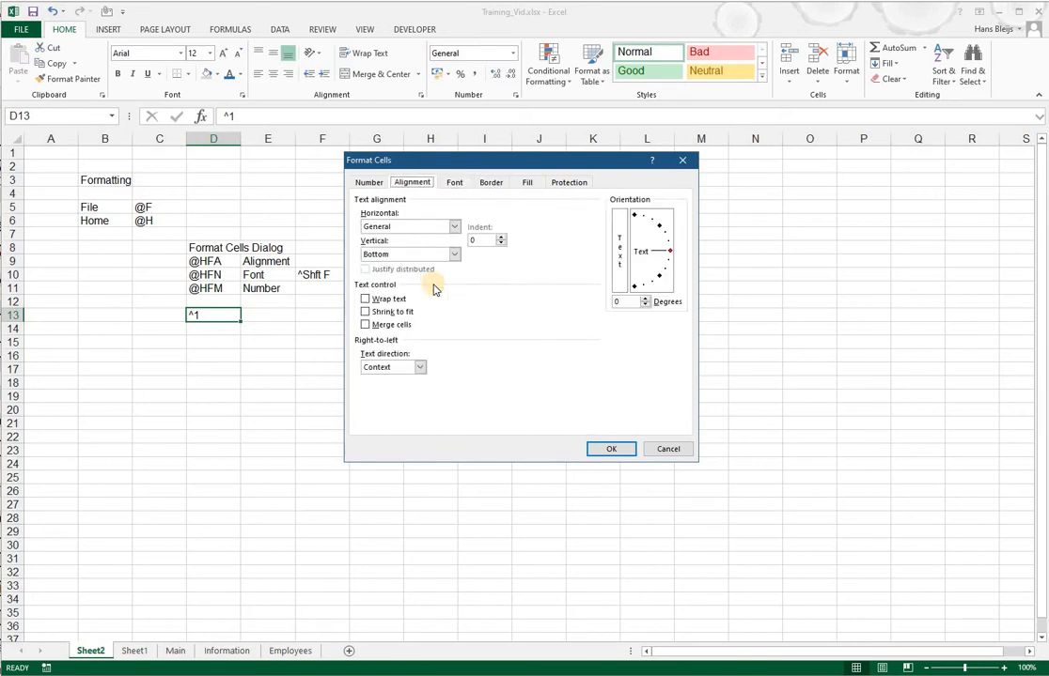
key(Left)
key(Right)
key(Right)
key(Right)
key(Right)
key(Right)
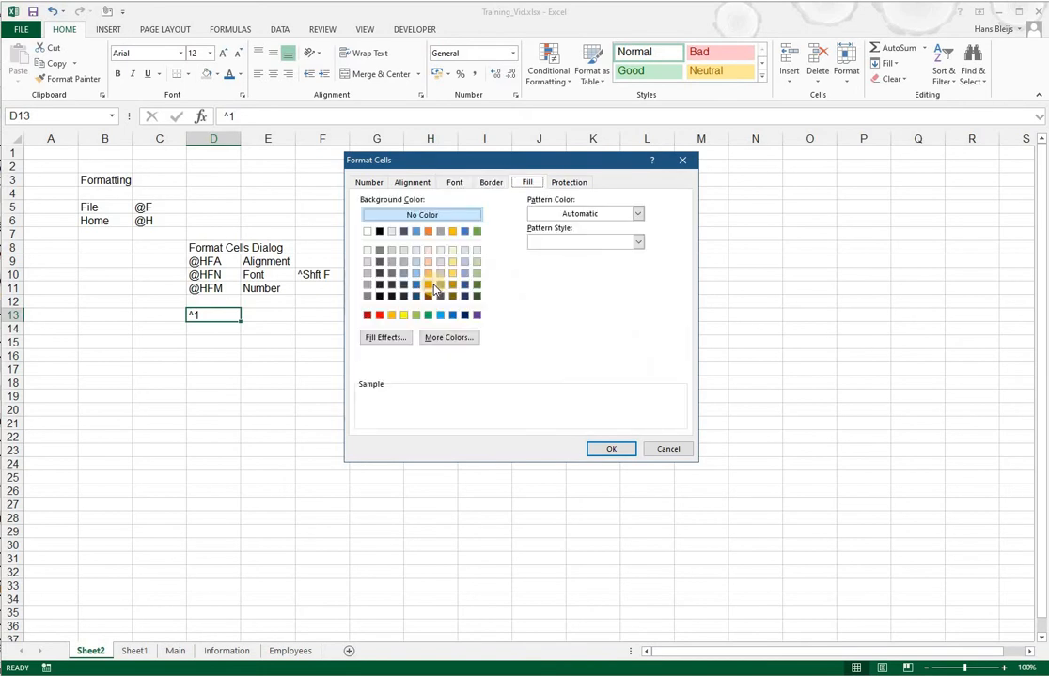
key(Left)
key(Left)
key(Left)
key(Left)
key(Left)
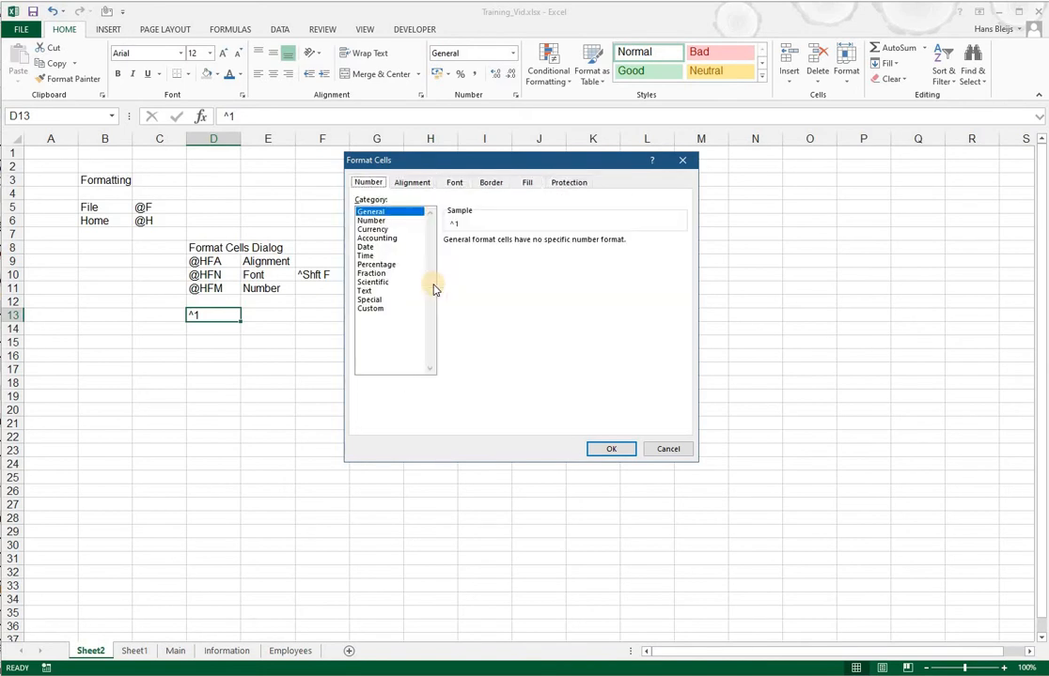
key(Right)
key(Right)
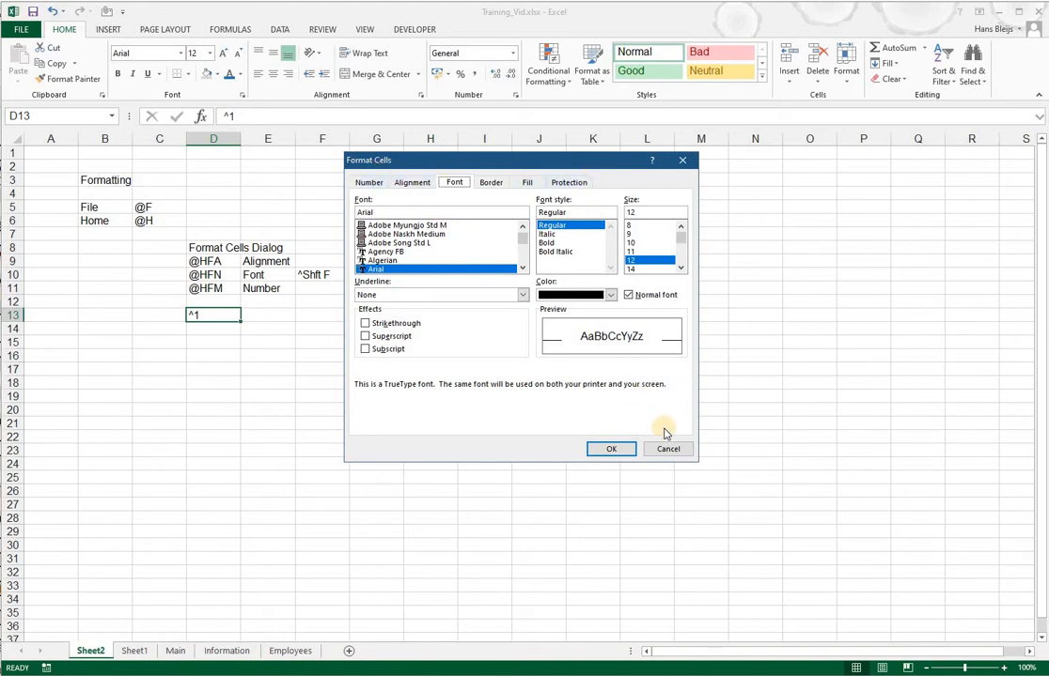
click(593, 450)
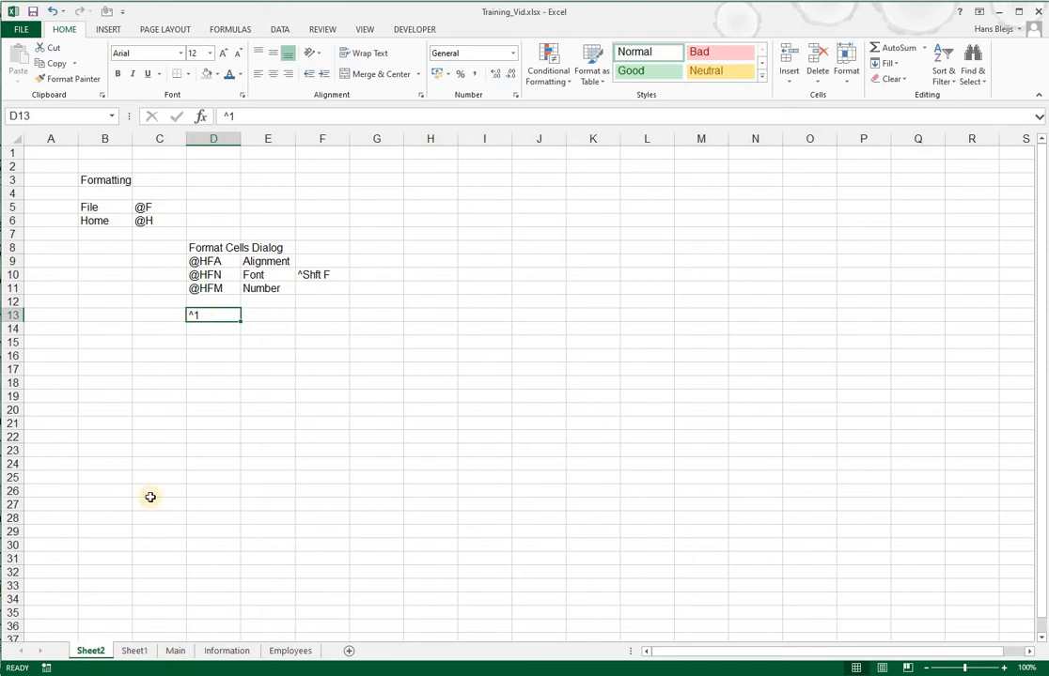
Show the formatting shortcut overview on Sheet1 and select the empty cell L12
click(132, 651)
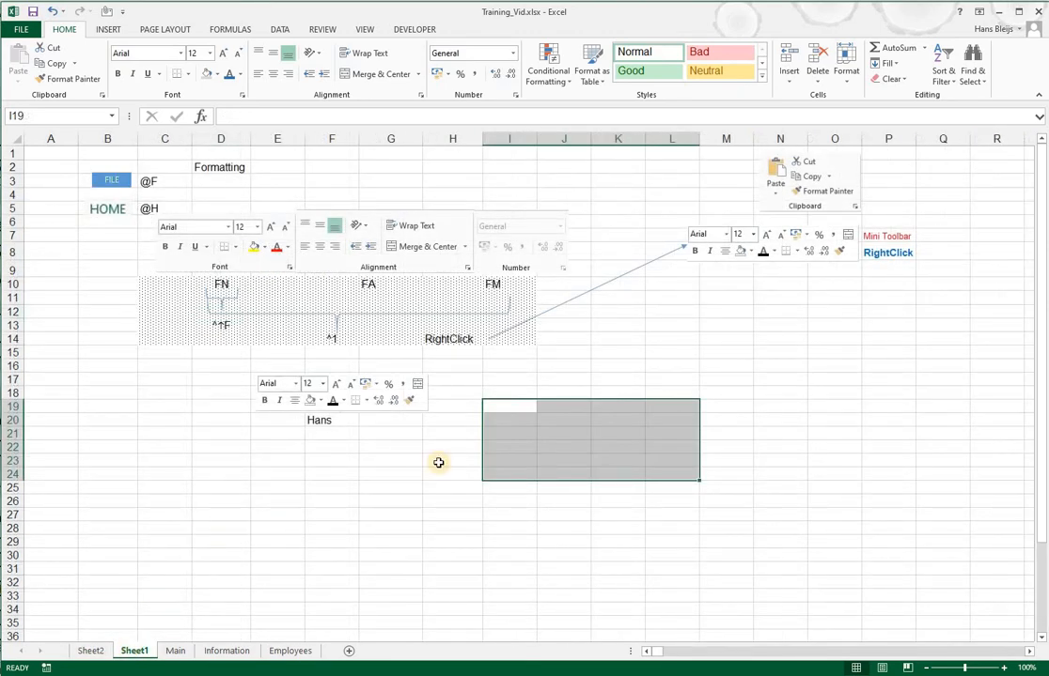
click(673, 311)
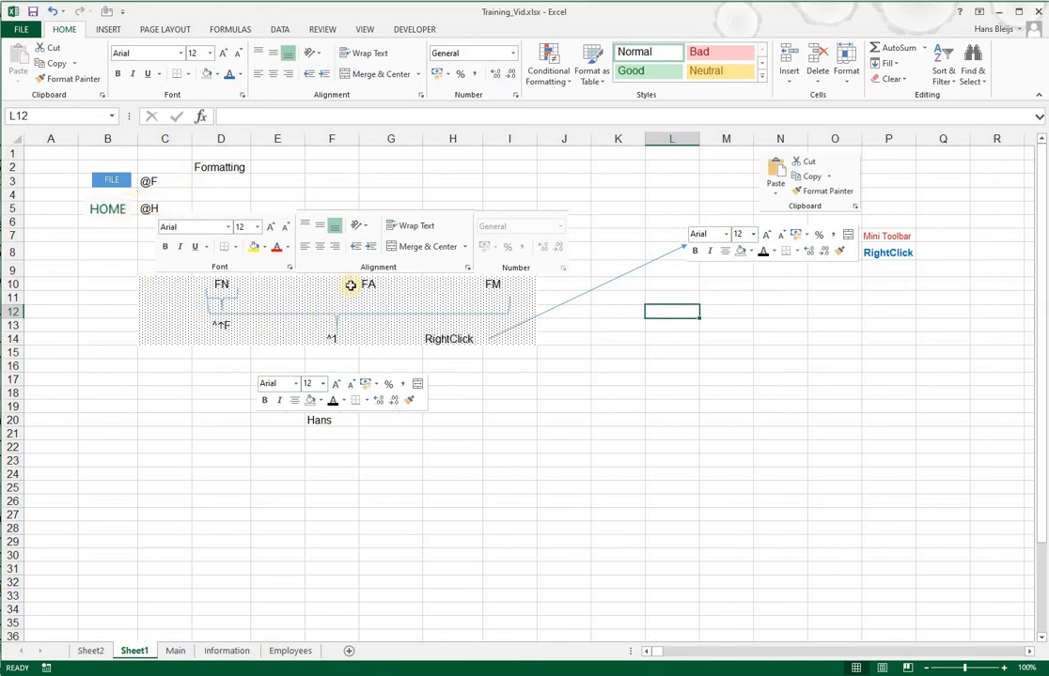
Show the Border section of Format Cells for L12, close the dialog, and view the ready-made border choices without applying any
click(109, 211)
key(ctrl+shift+f)
click(493, 184)
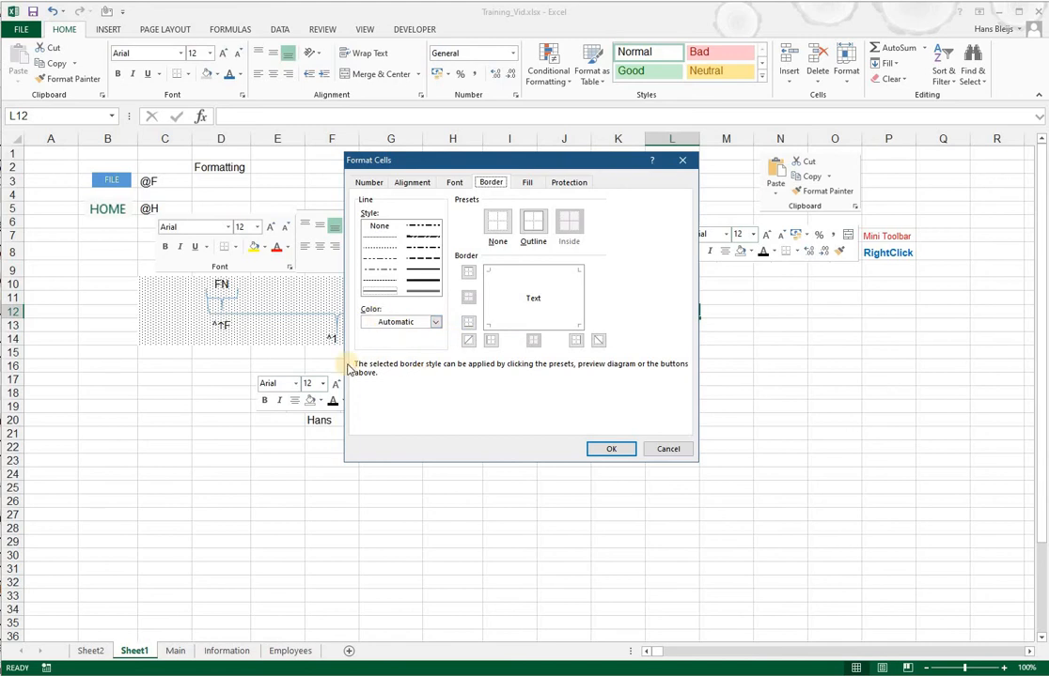
click(667, 448)
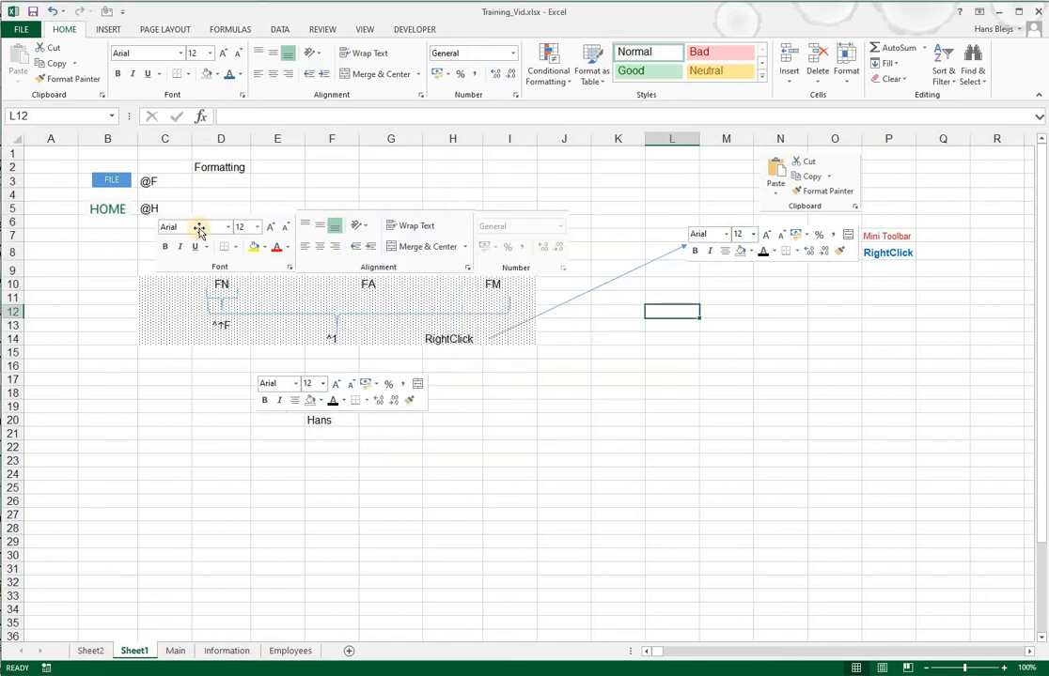
click(192, 77)
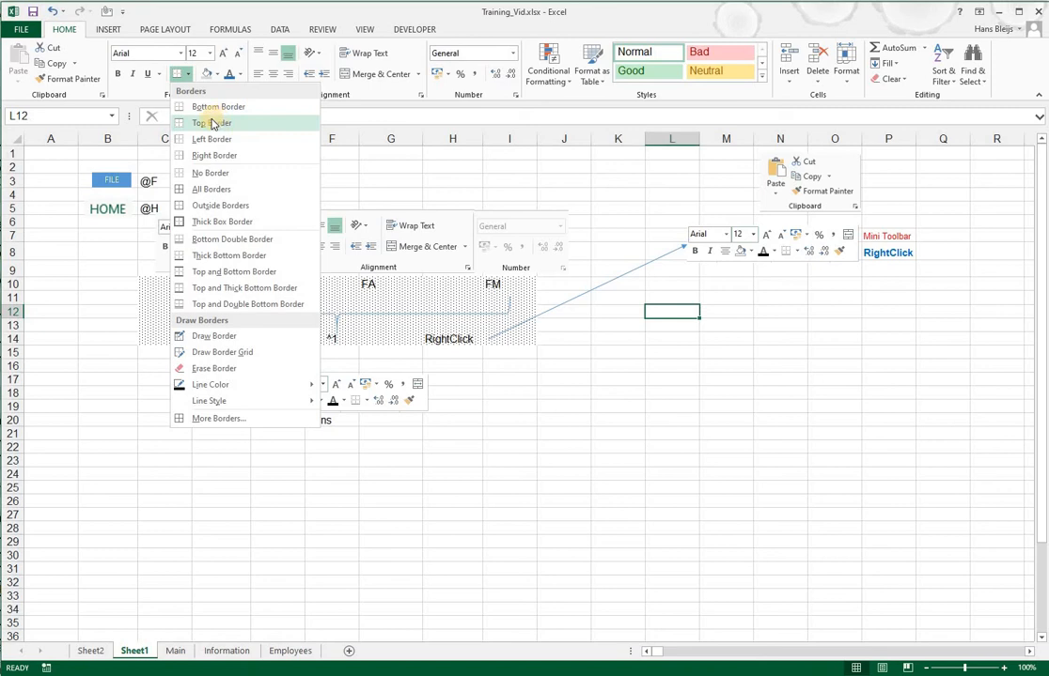
click(305, 436)
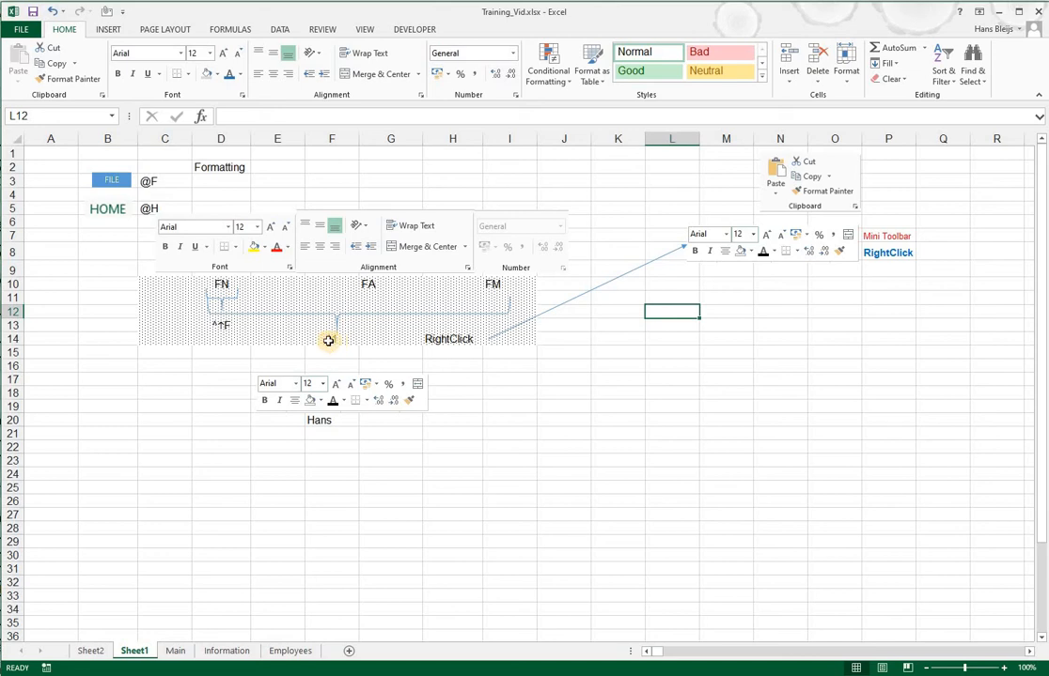
Open Format Cells for L12, browse its Font, Border and Alignment sections, and close the dialog on Alignment without changing anything
key(ctrl+1)
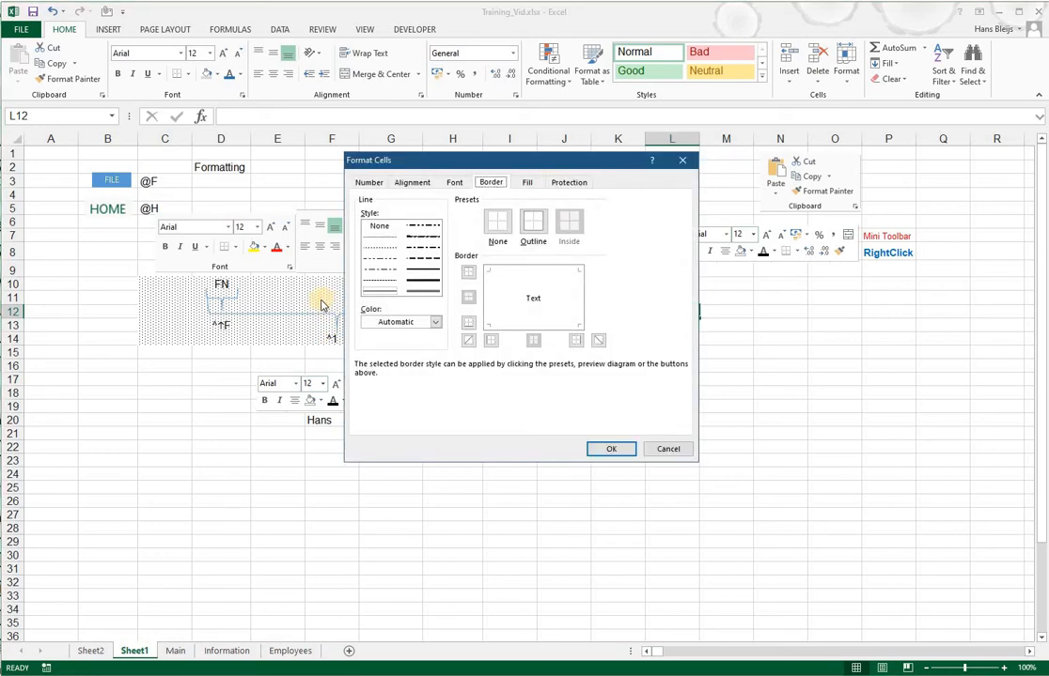
key(ctrl+shift+f)
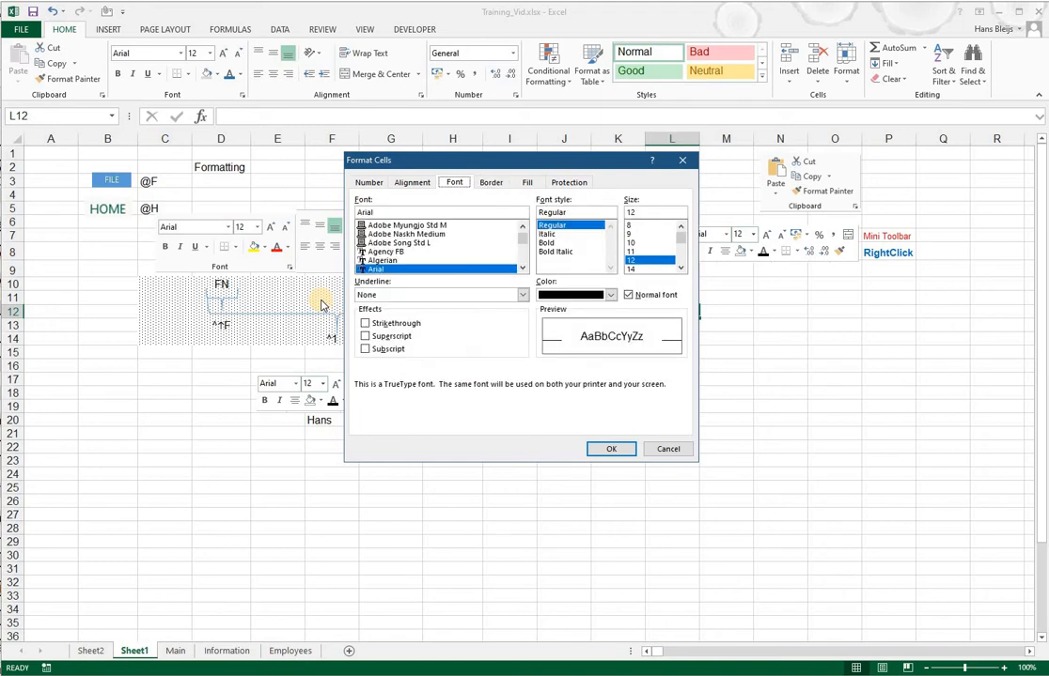
key(ctrl+Tab)
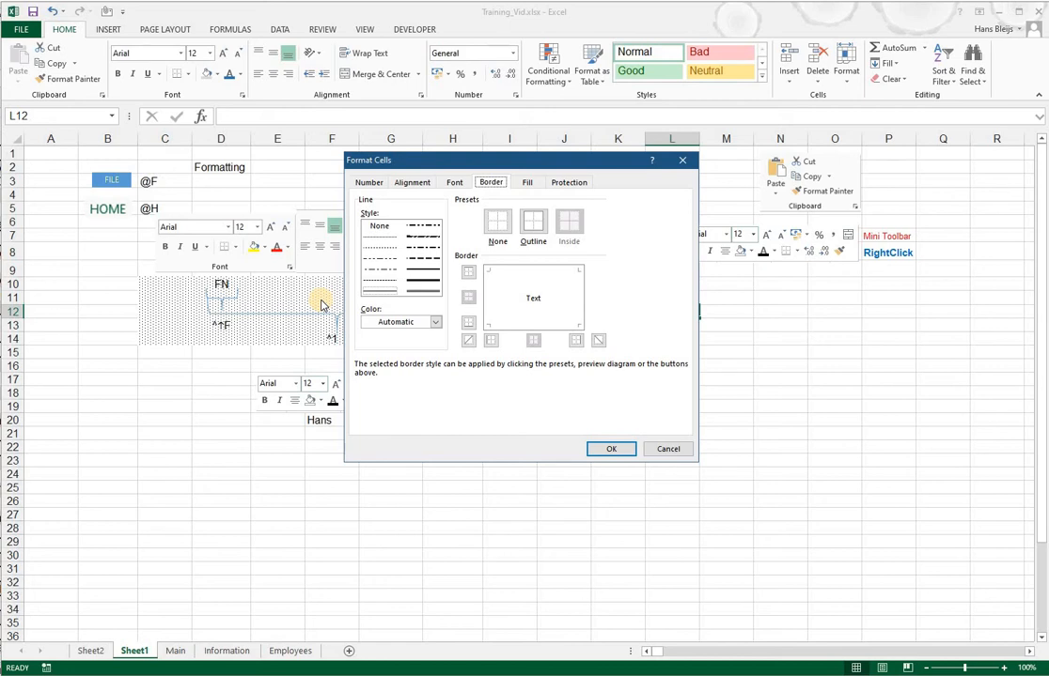
key(ctrl+shift+Tab)
key(ctrl+shift+Tab)
key(ctrl+shift+Tab)
key(ctrl+shift+Tab)
key(ctrl+shift+Tab)
key(ctrl+shift+Tab)
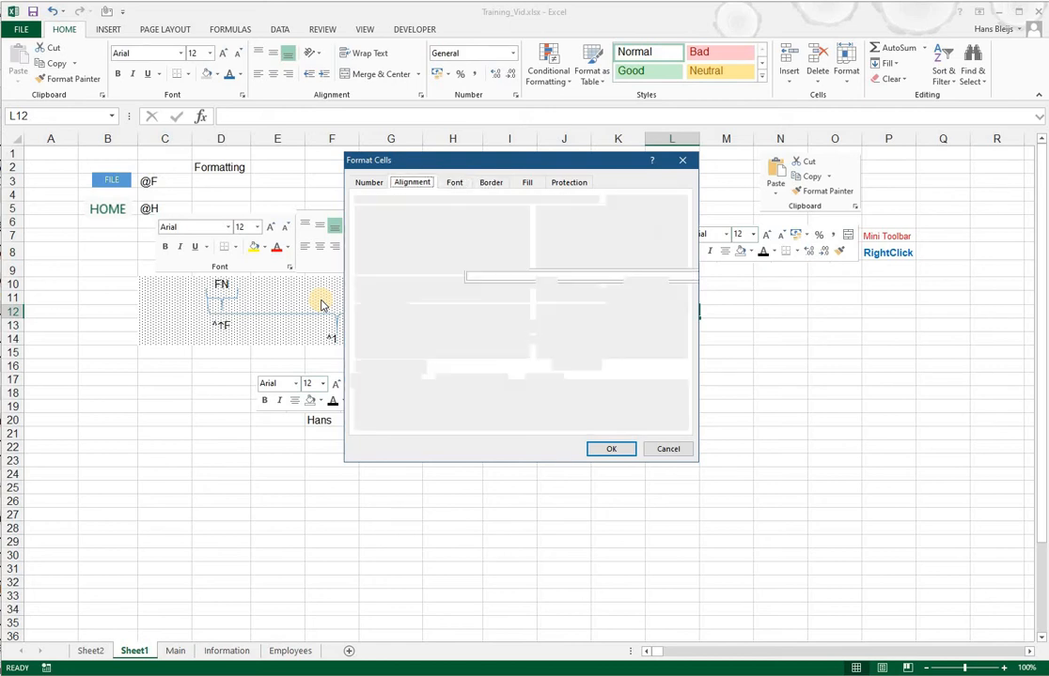
key(ctrl+shift+Tab)
key(ctrl+shift+Tab)
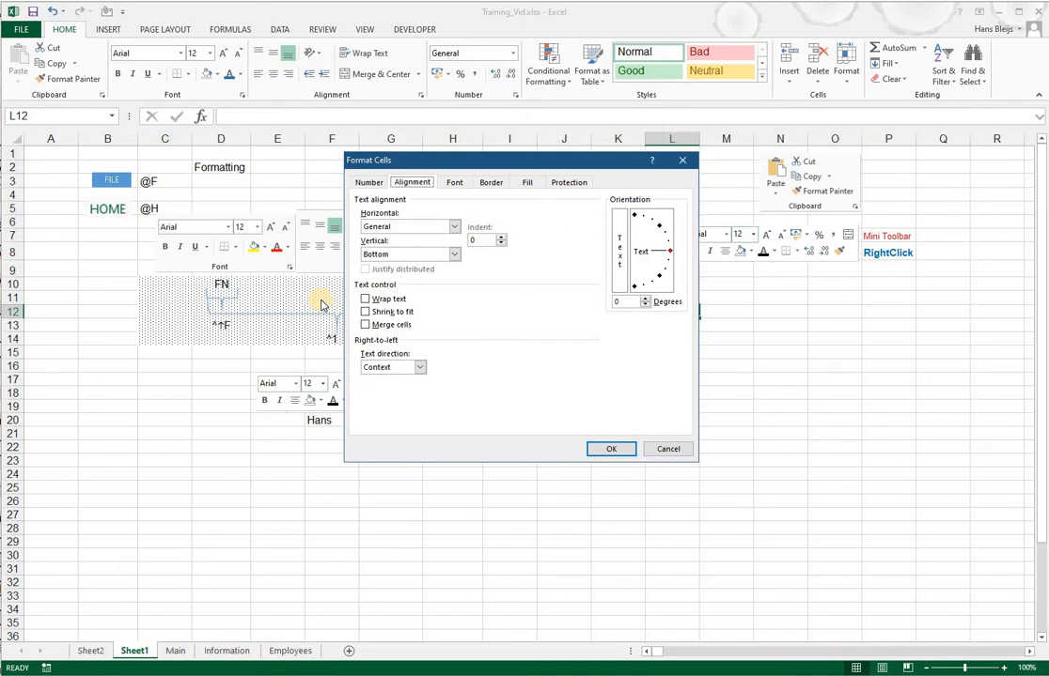
click(659, 447)
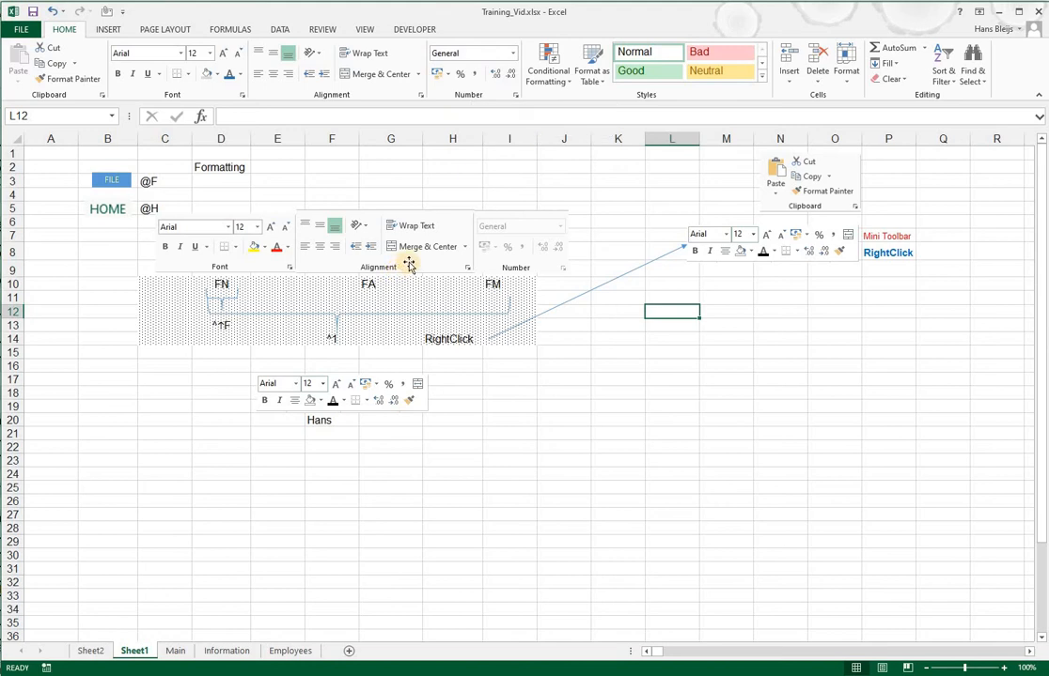
Bring up the Mini Toolbar for the name cell F20 and dismiss it without applying any formatting
click(329, 423)
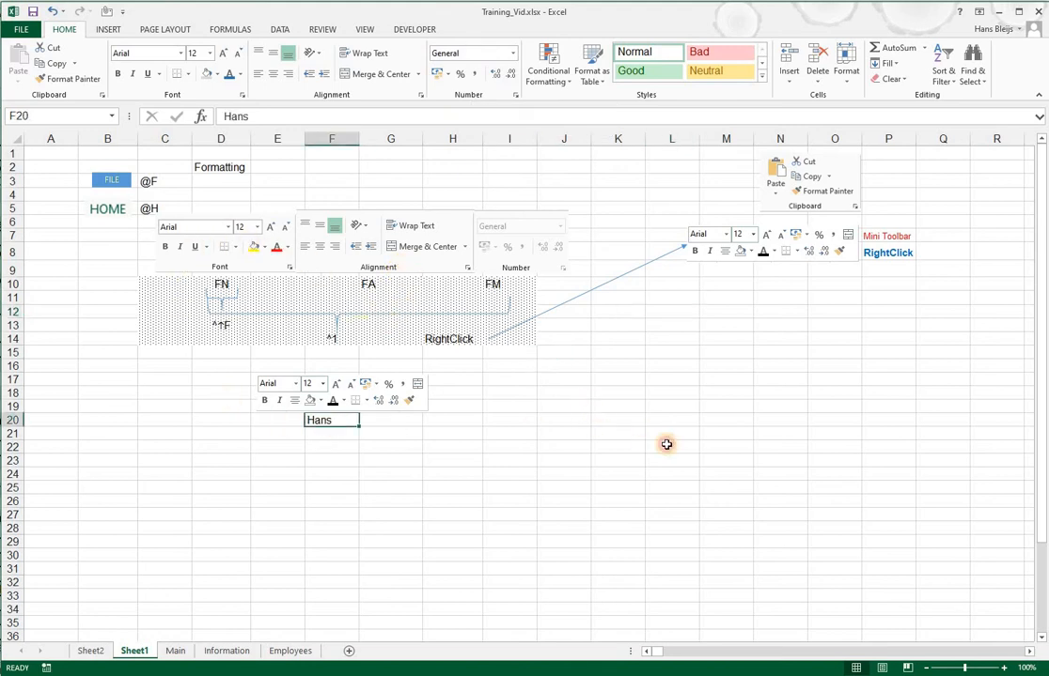
drag(562, 406, 717, 465)
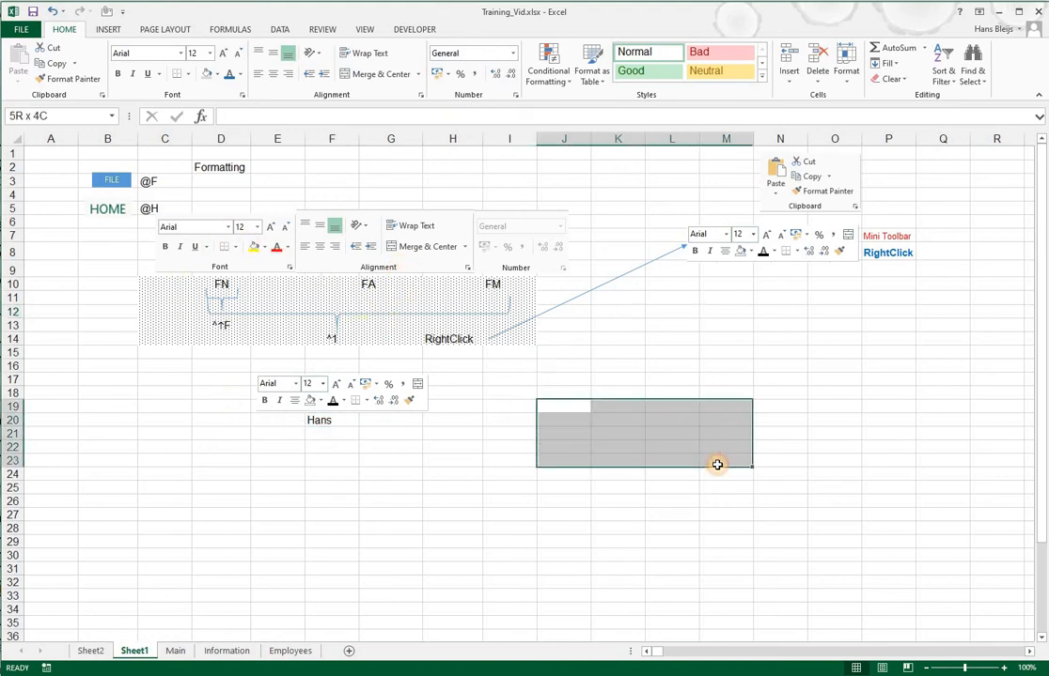
right_click(348, 424)
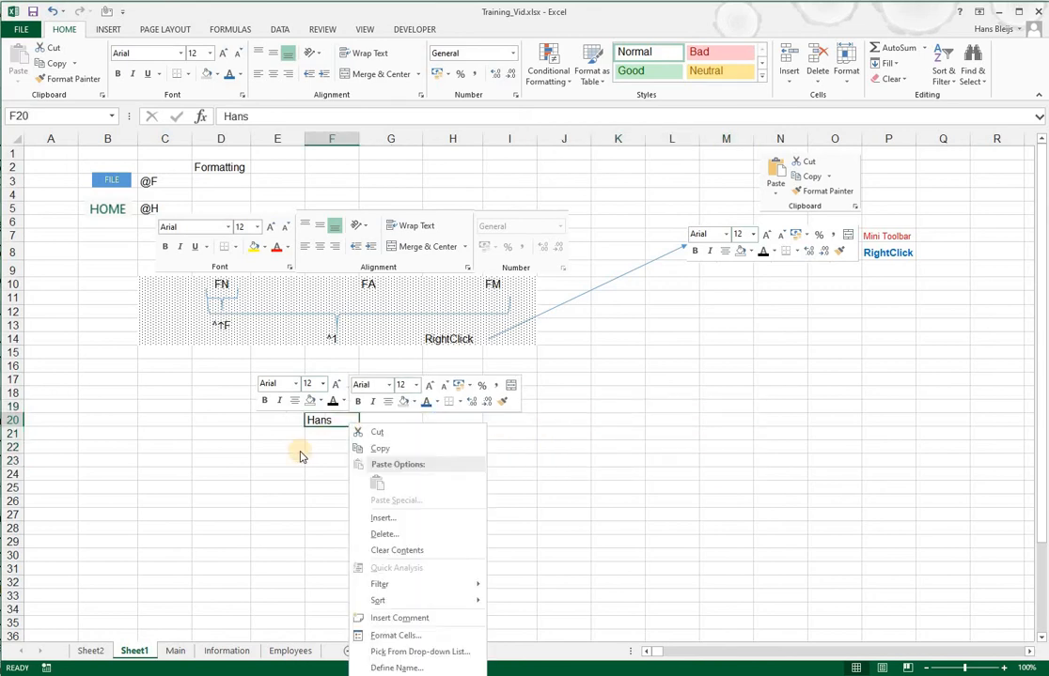
key(Escape)
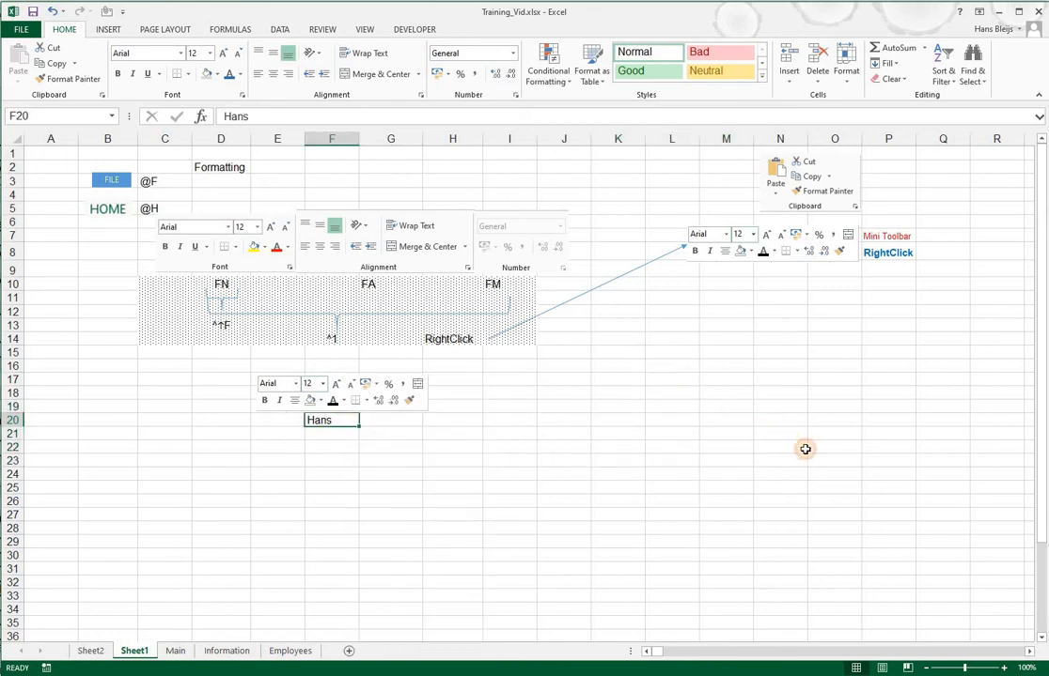
Bring up the Mini Toolbar for the empty range L18:O22, dismiss it and select cell I21
drag(699, 390, 827, 447)
right_click(779, 429)
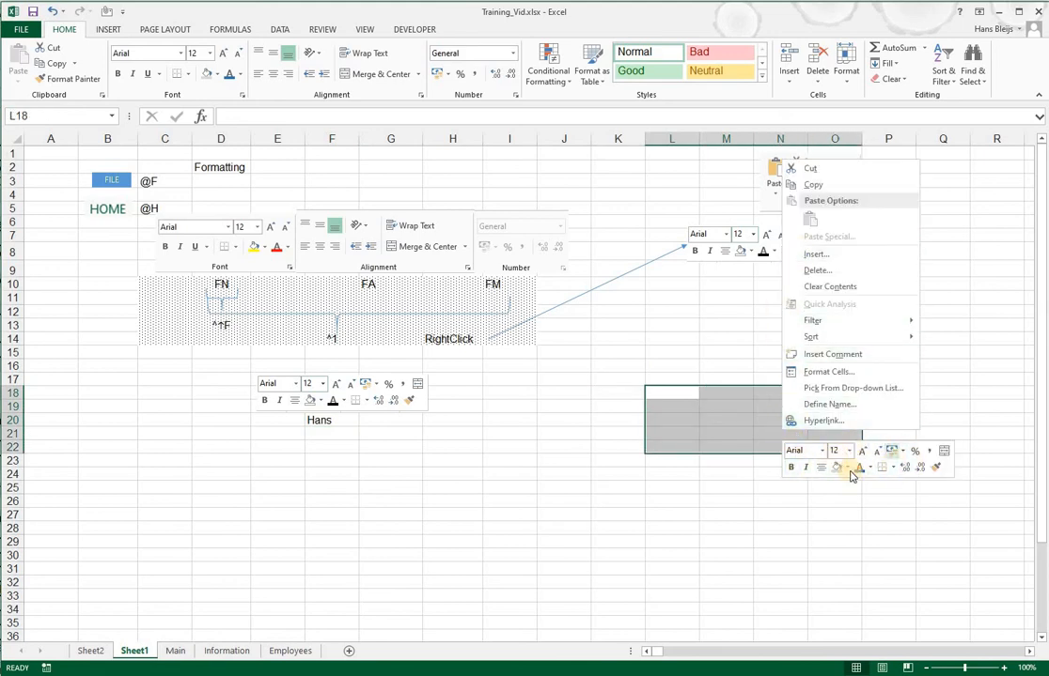
key(Escape)
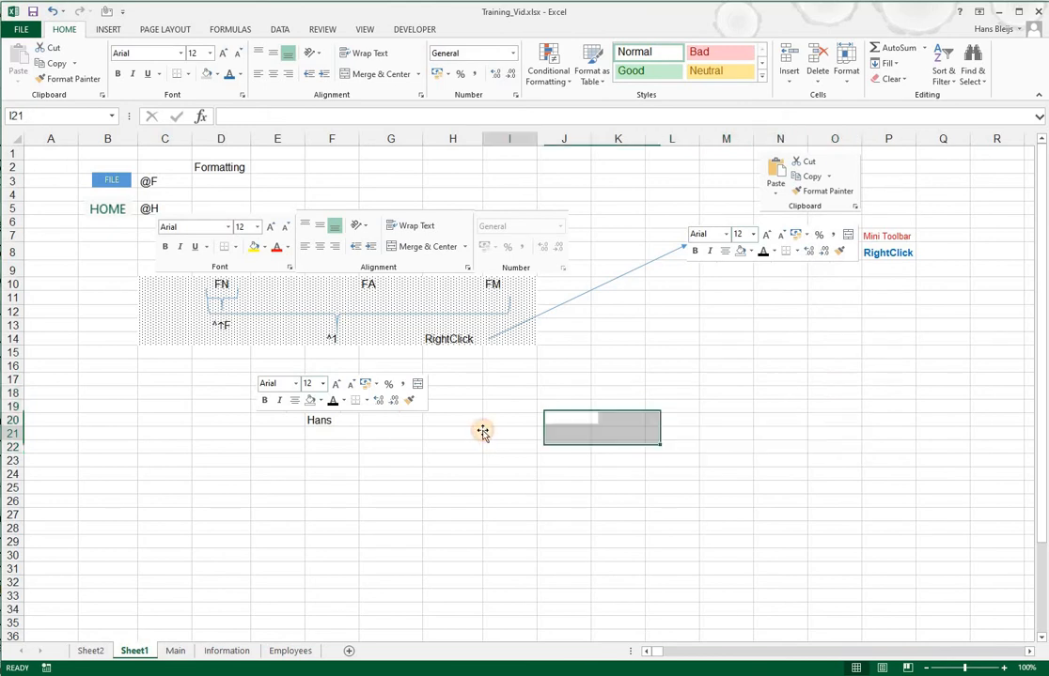
click(484, 432)
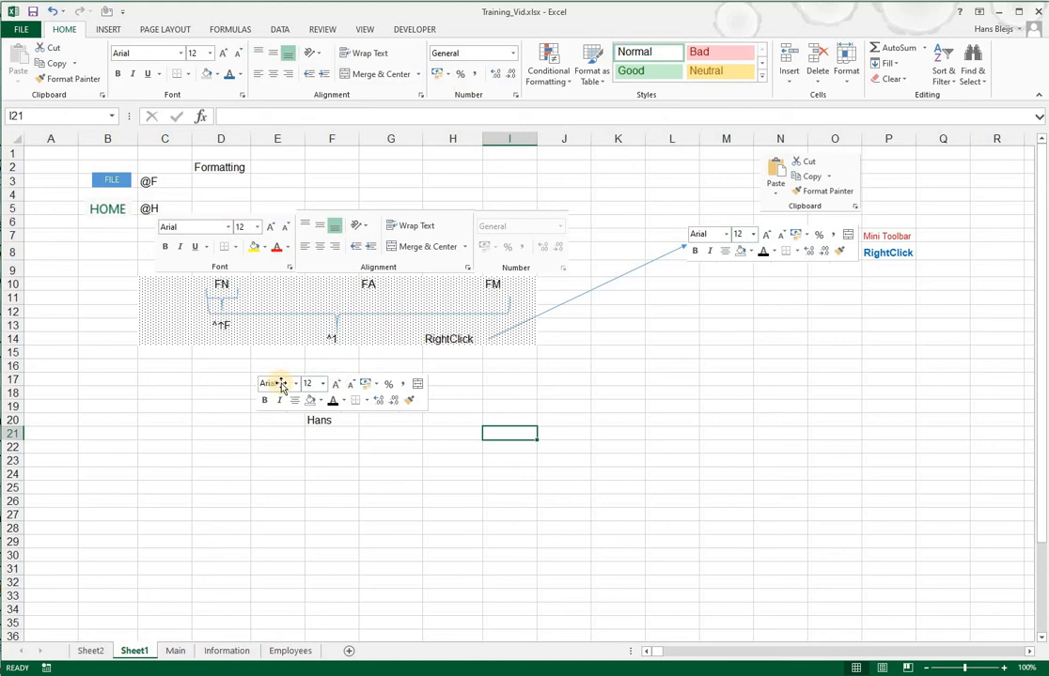
Show the Mini Toolbar for F20, view the Border section of its Format Cells dialog, and close it without changes
click(334, 423)
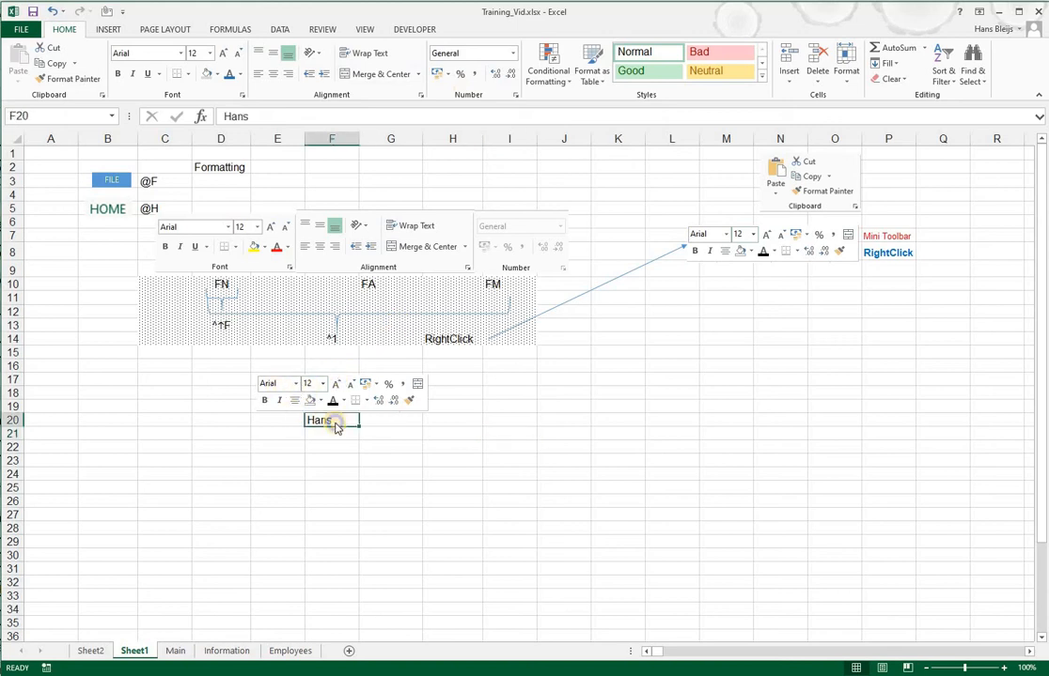
right_click(334, 423)
key(Escape)
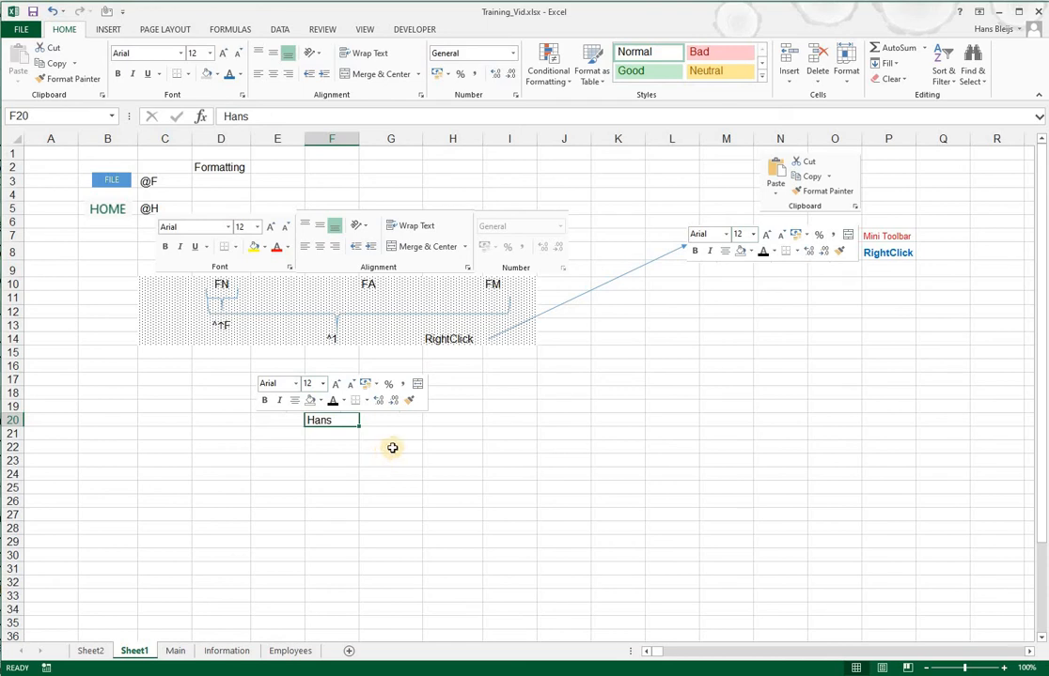
key(ctrl+1)
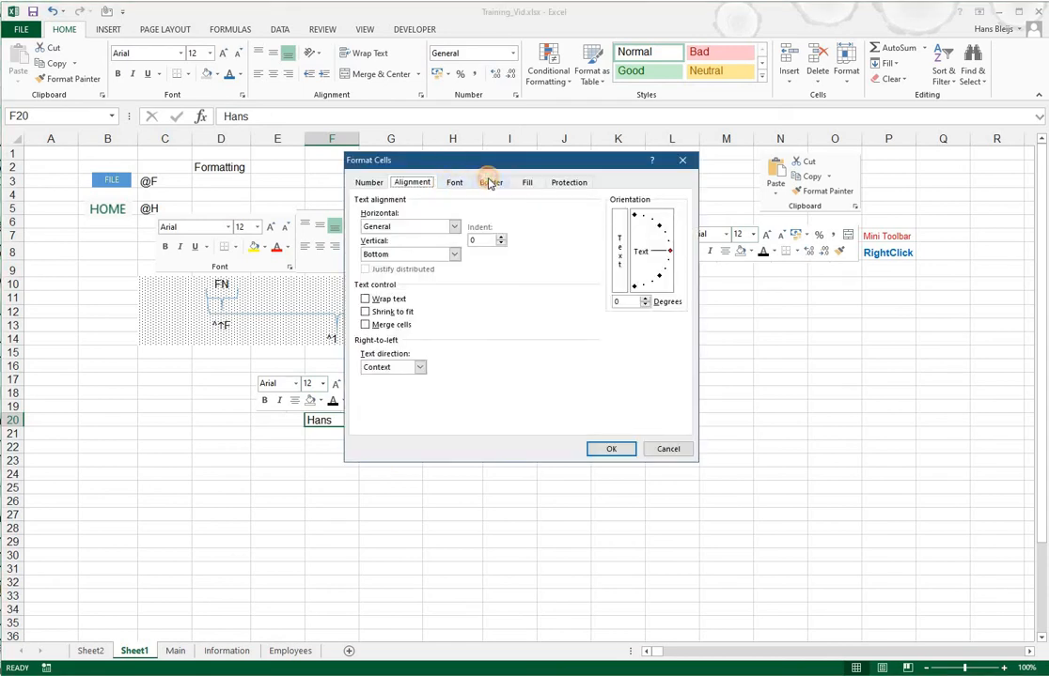
click(489, 182)
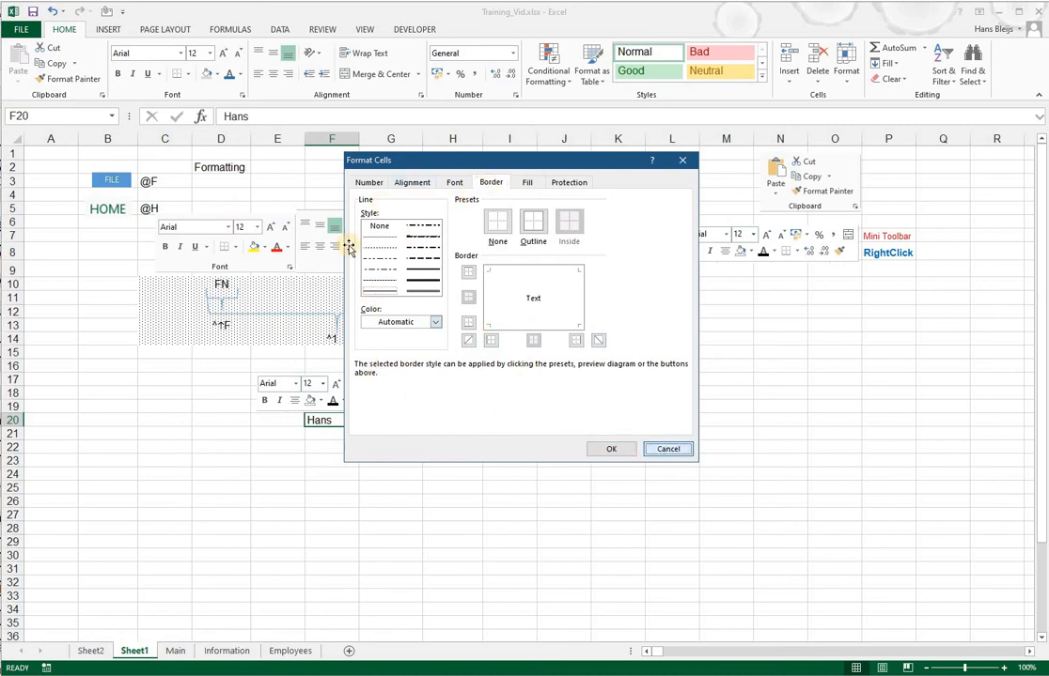
click(668, 450)
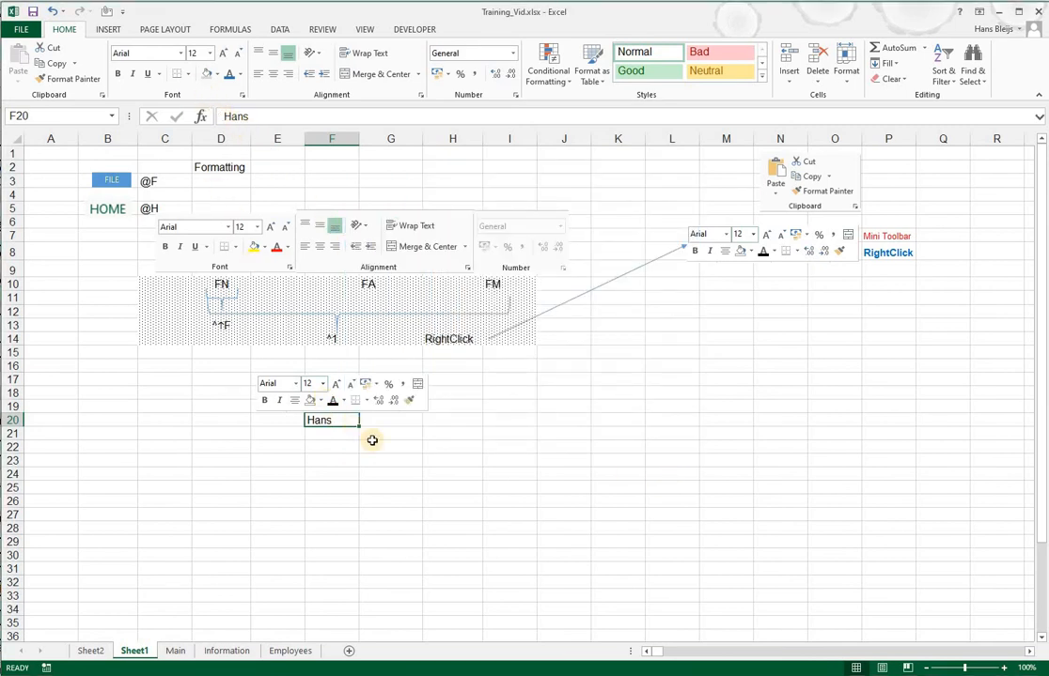
Apply a Thick Box Border to F20 from the Mini Toolbar and deselect the cell to view it
right_click(346, 422)
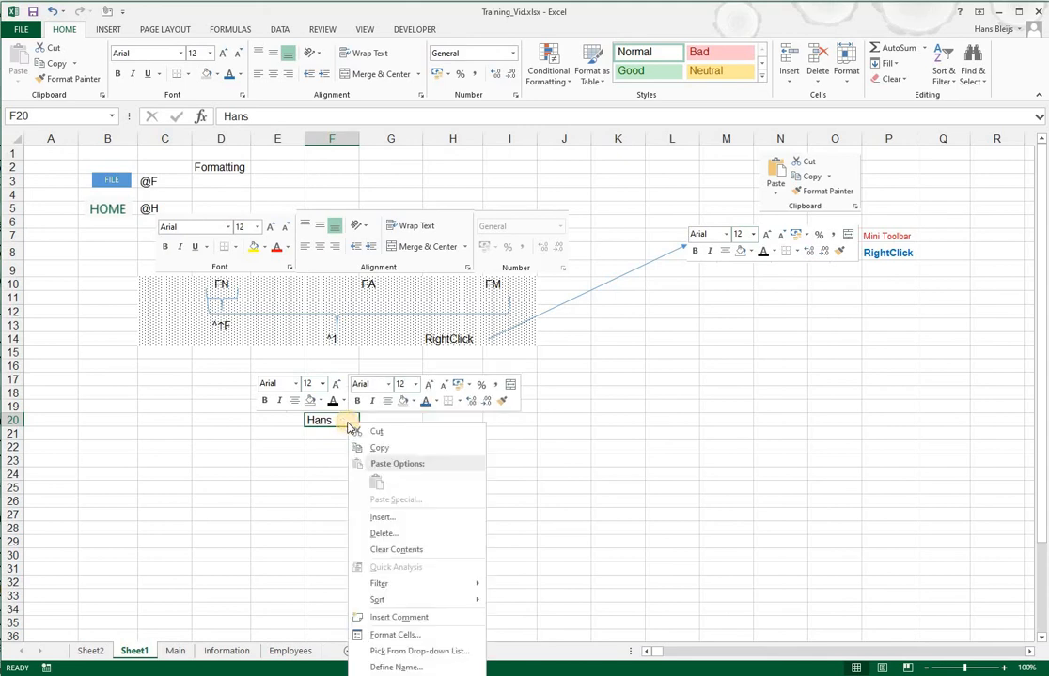
click(458, 402)
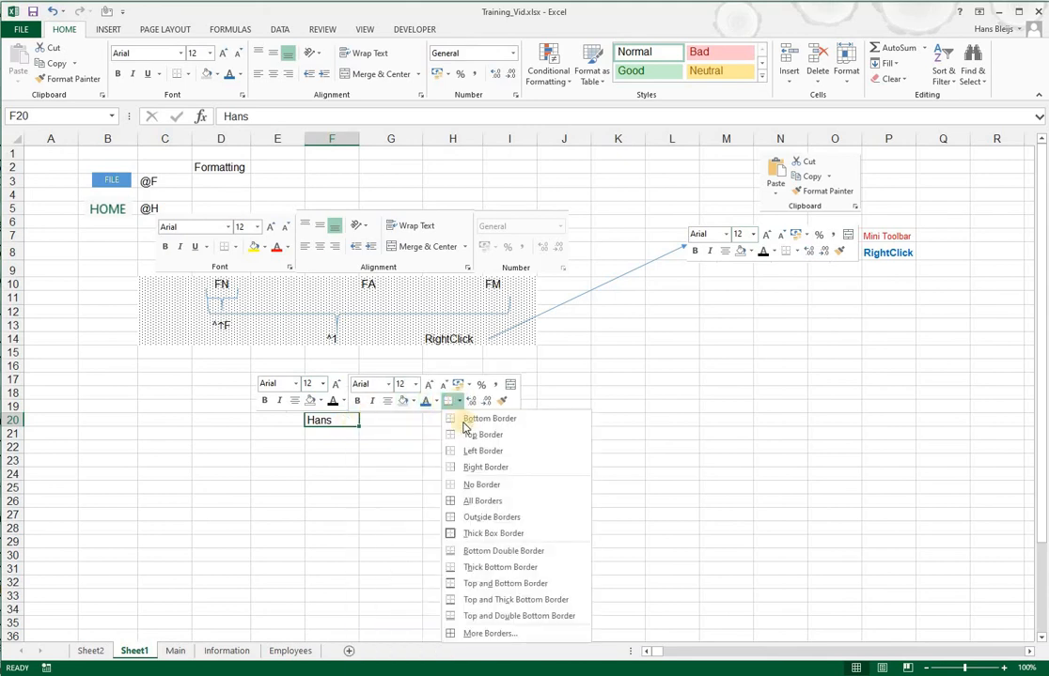
click(479, 535)
click(396, 499)
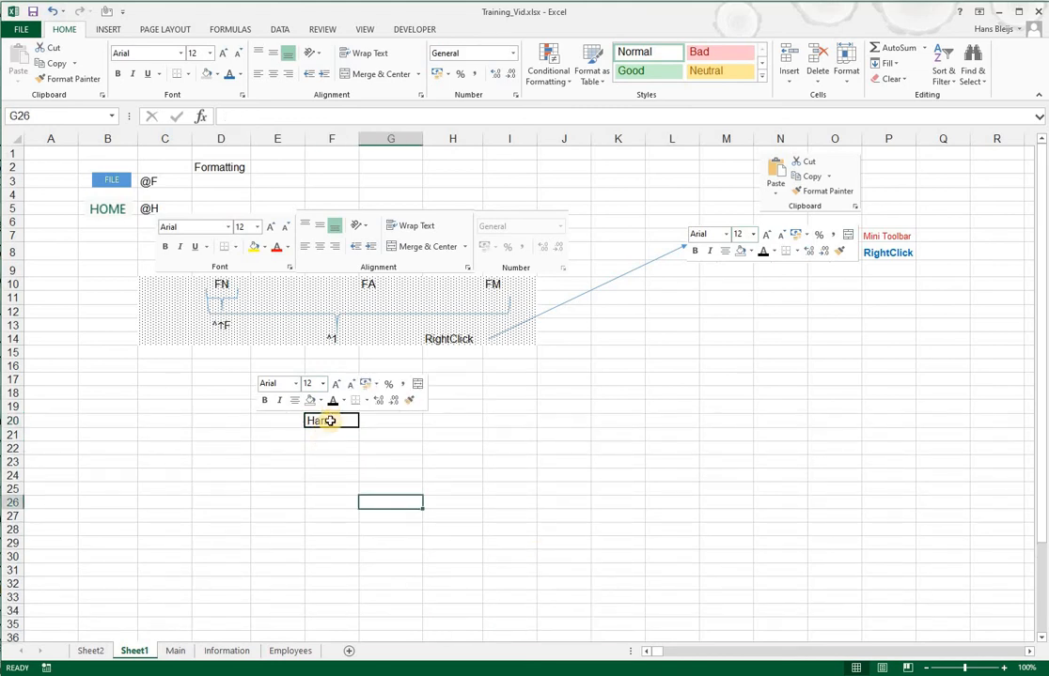
Center the text in F20 from the Mini Toolbar and leave that cell selected
click(326, 421)
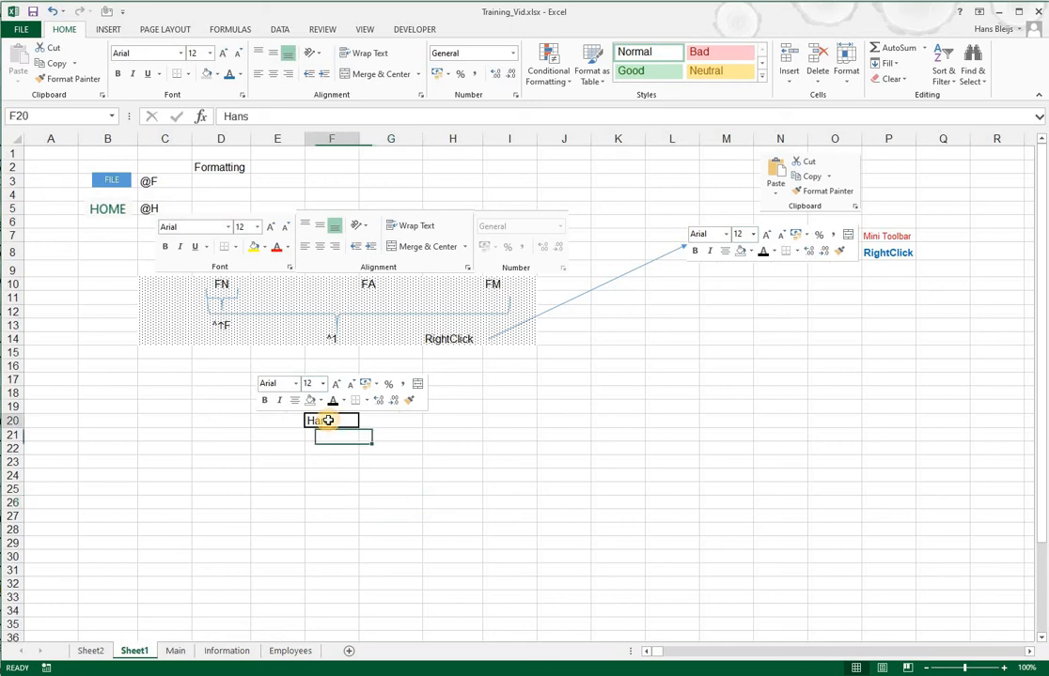
right_click(319, 425)
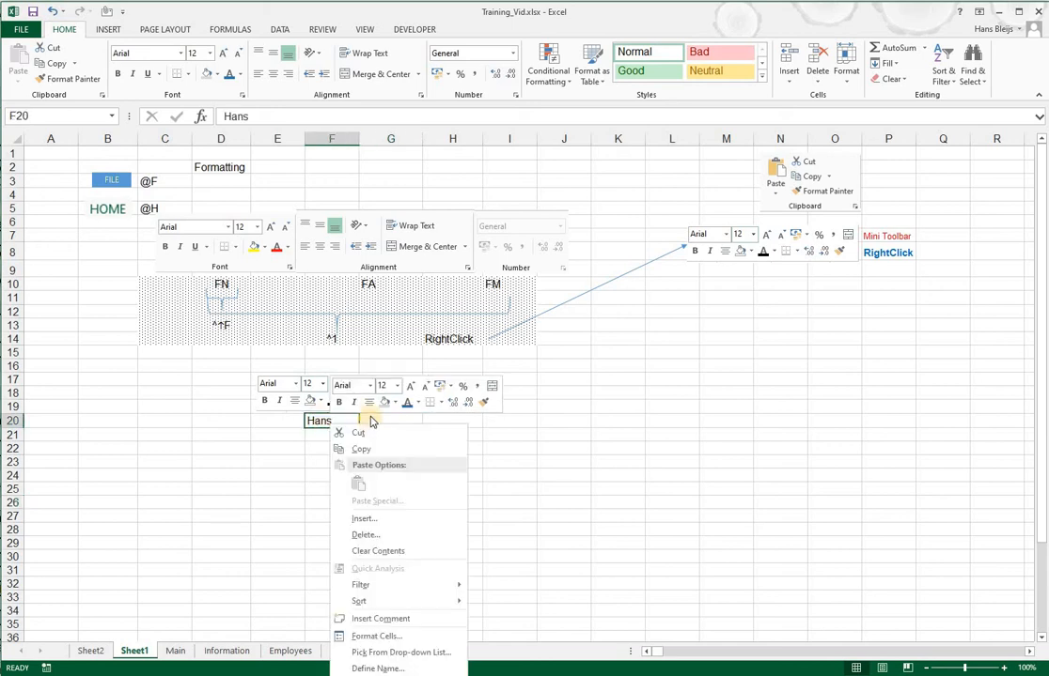
click(313, 401)
click(339, 491)
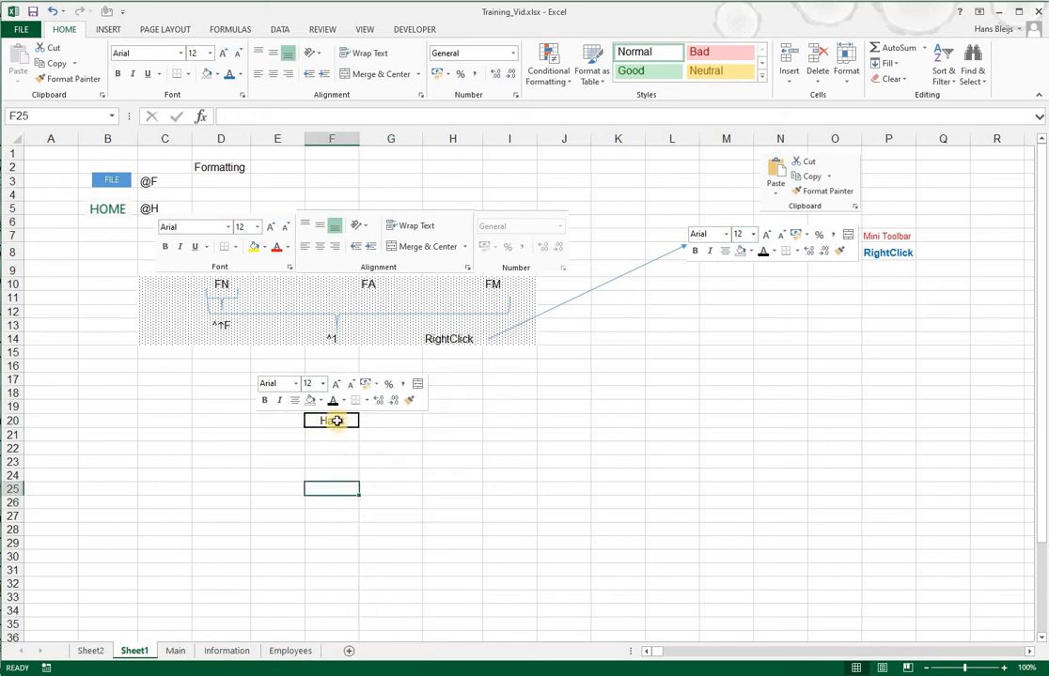
click(329, 420)
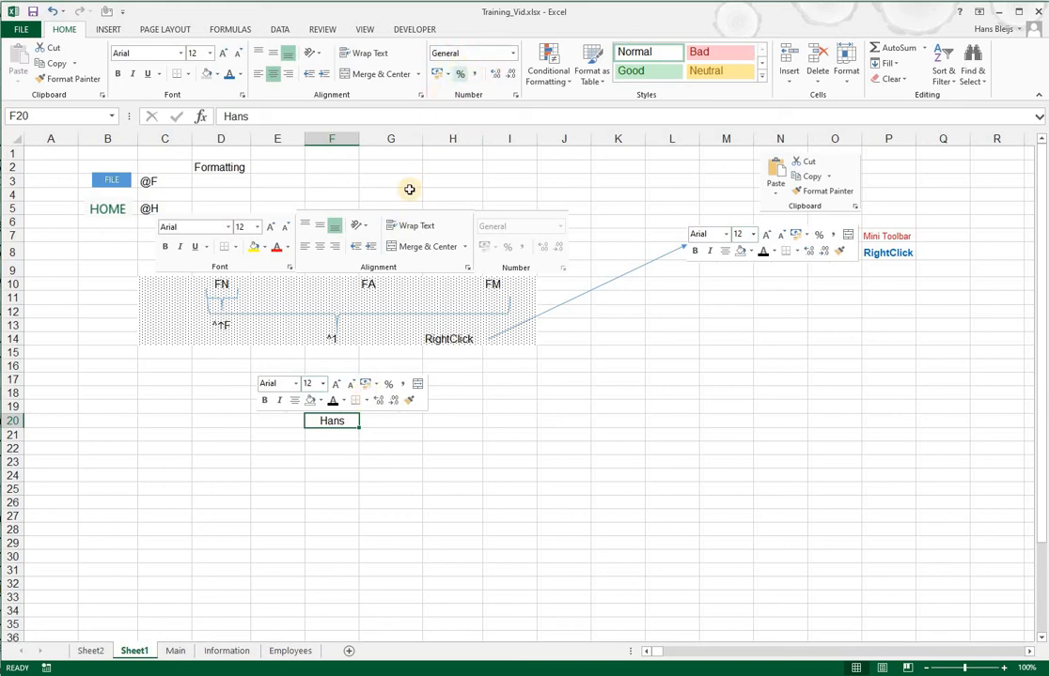
click(320, 434)
click(328, 422)
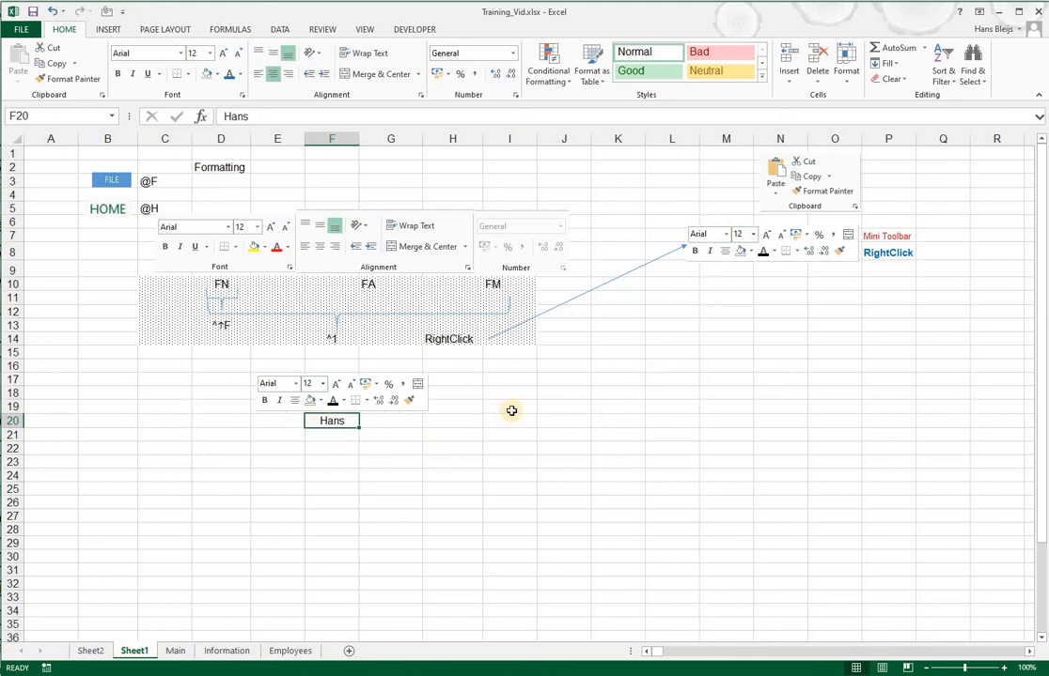
Fill the empty range I19:L23 with the lightest dotted pattern style using the Format Cells dialog, and deselect the range
drag(513, 410, 654, 471)
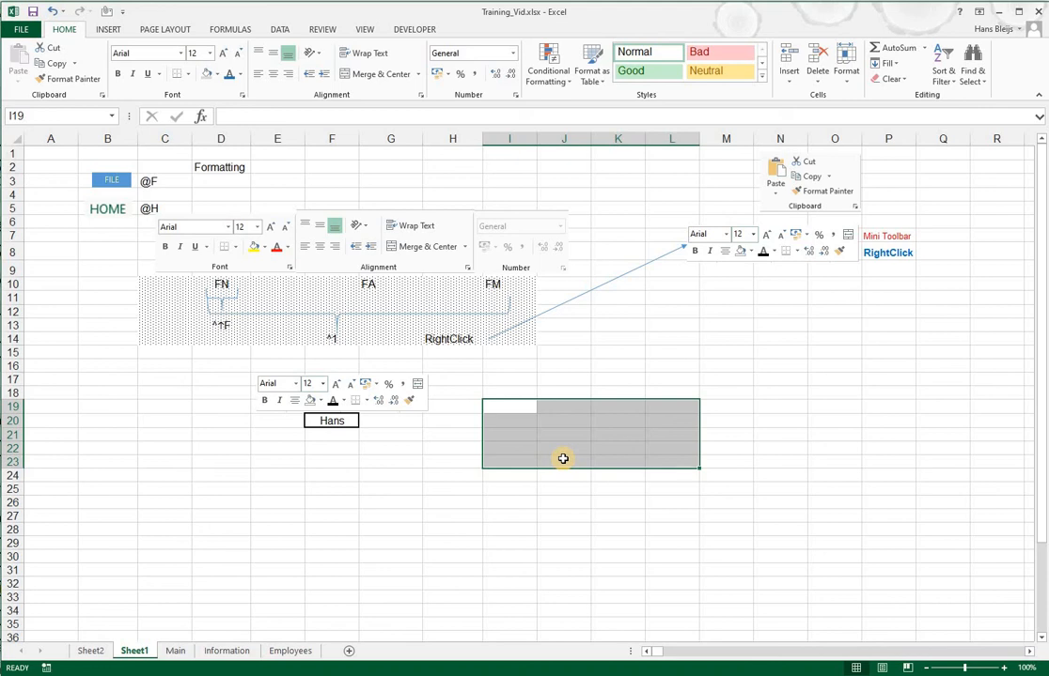
key(ctrl+1)
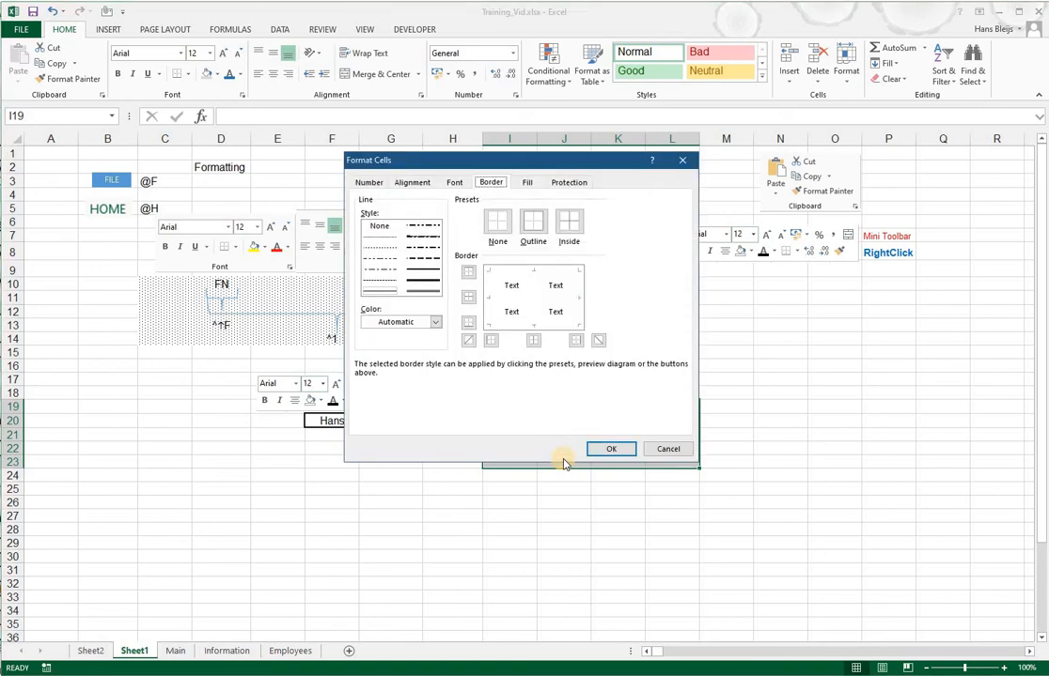
key(ctrl+Tab)
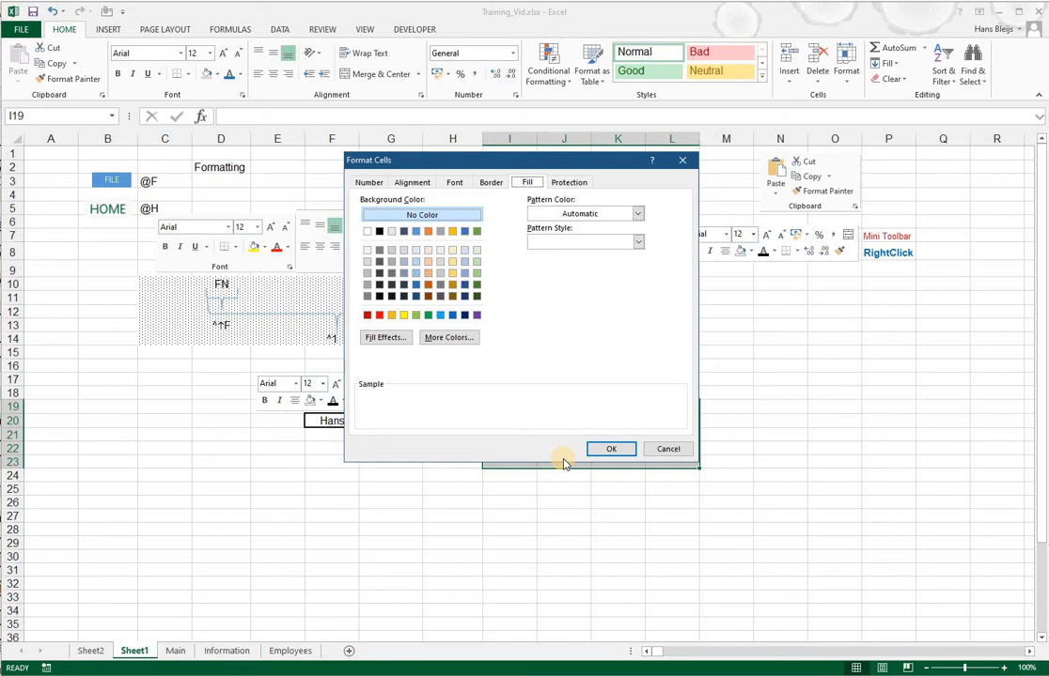
click(532, 246)
key(Right)
key(Right)
key(Right)
key(Right)
key(Right)
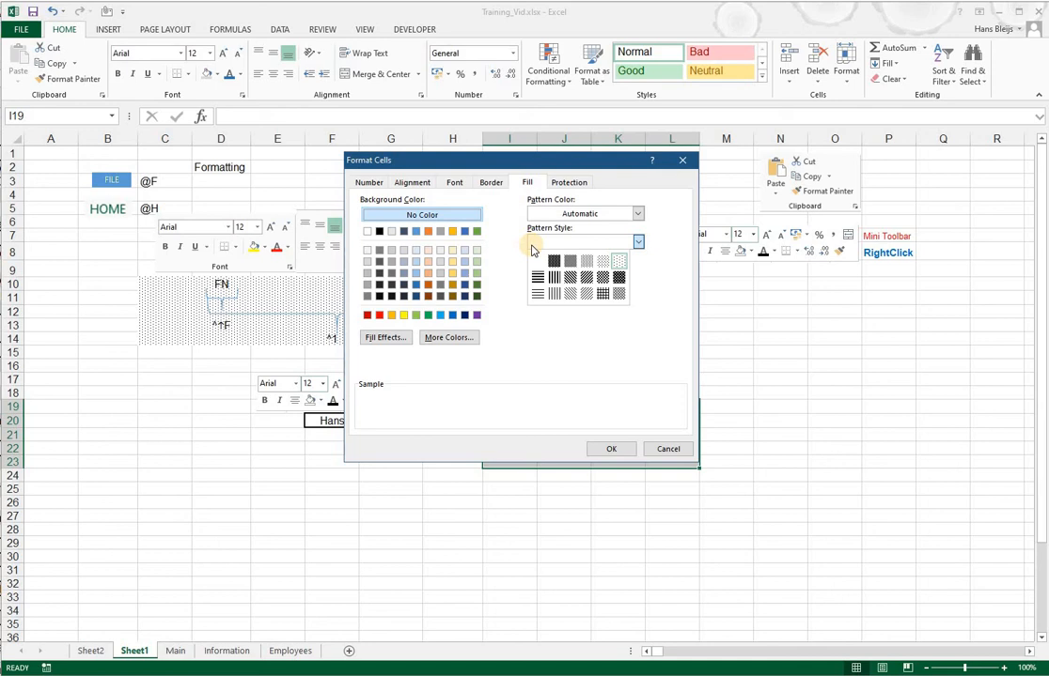
key(Return)
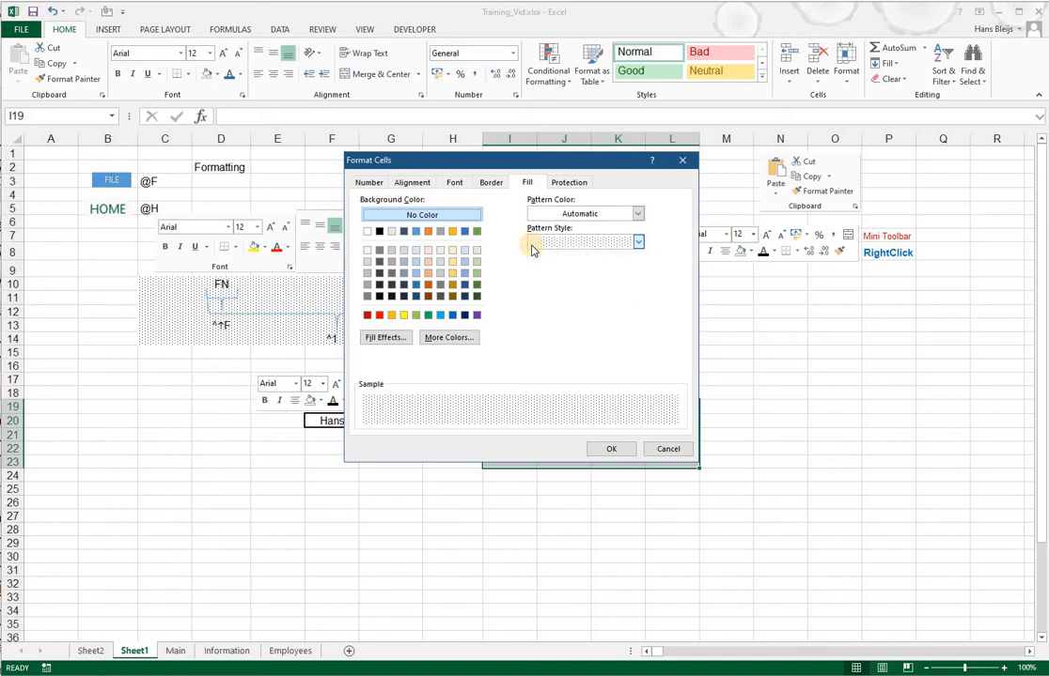
click(612, 450)
click(564, 488)
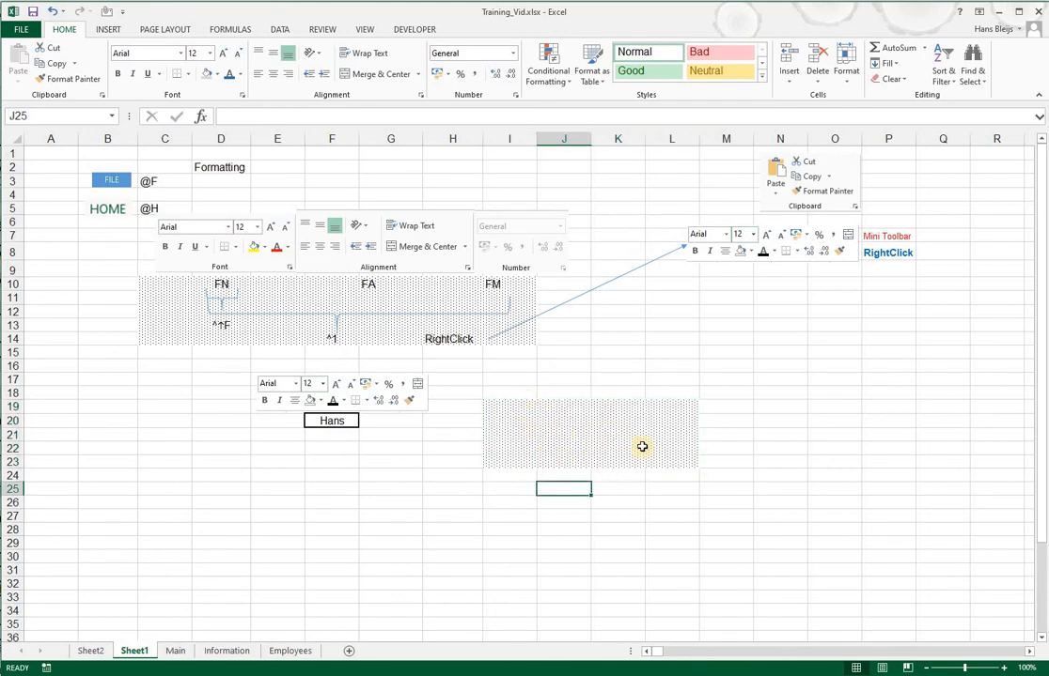
Apply an orange fill colour behind the dot pattern in I19:L23 and deselect the range
drag(494, 403, 675, 462)
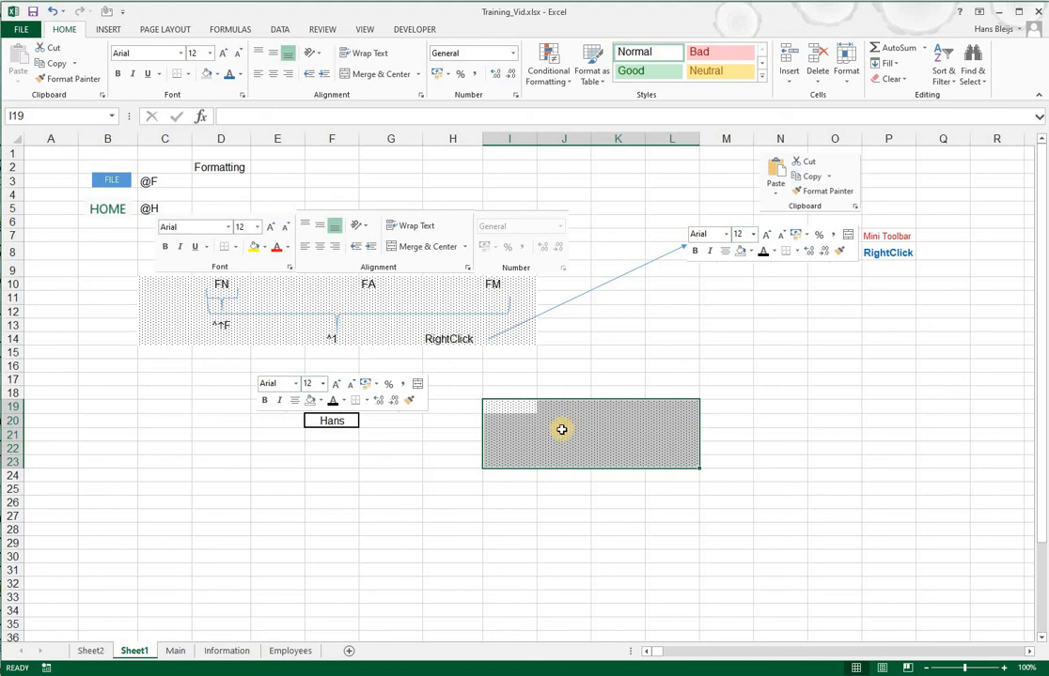
click(479, 521)
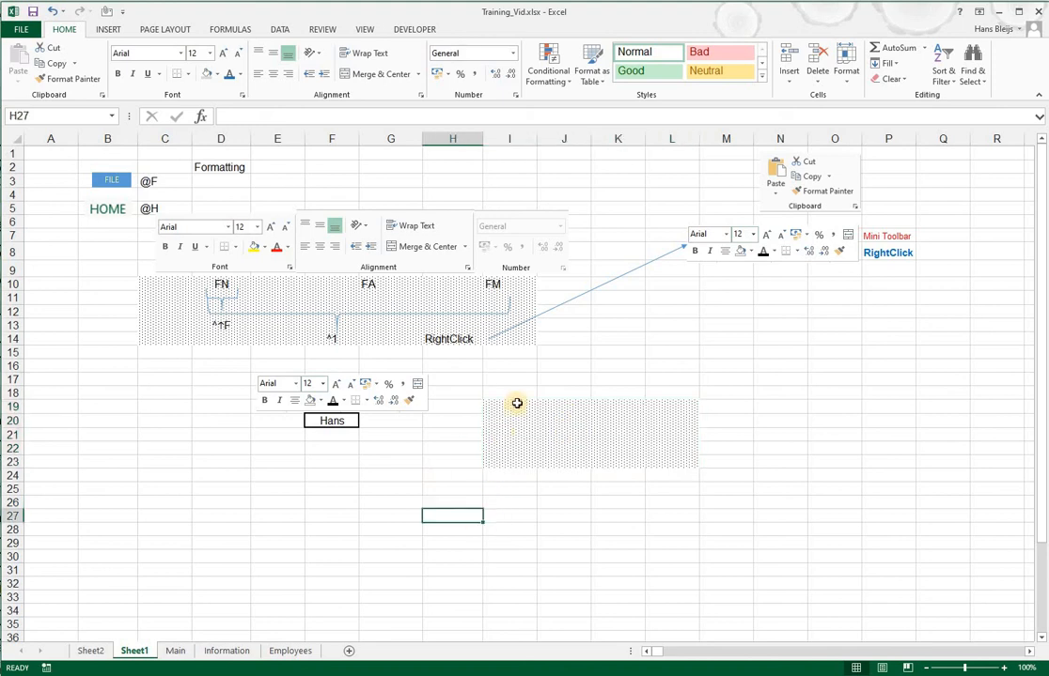
drag(516, 405, 667, 464)
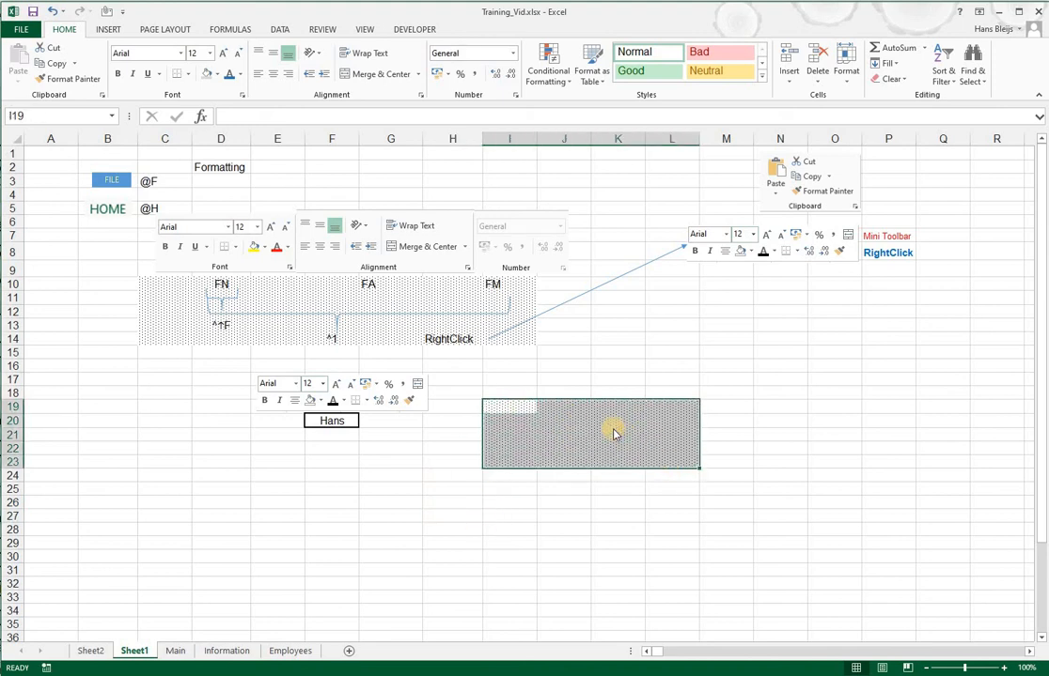
right_click(612, 432)
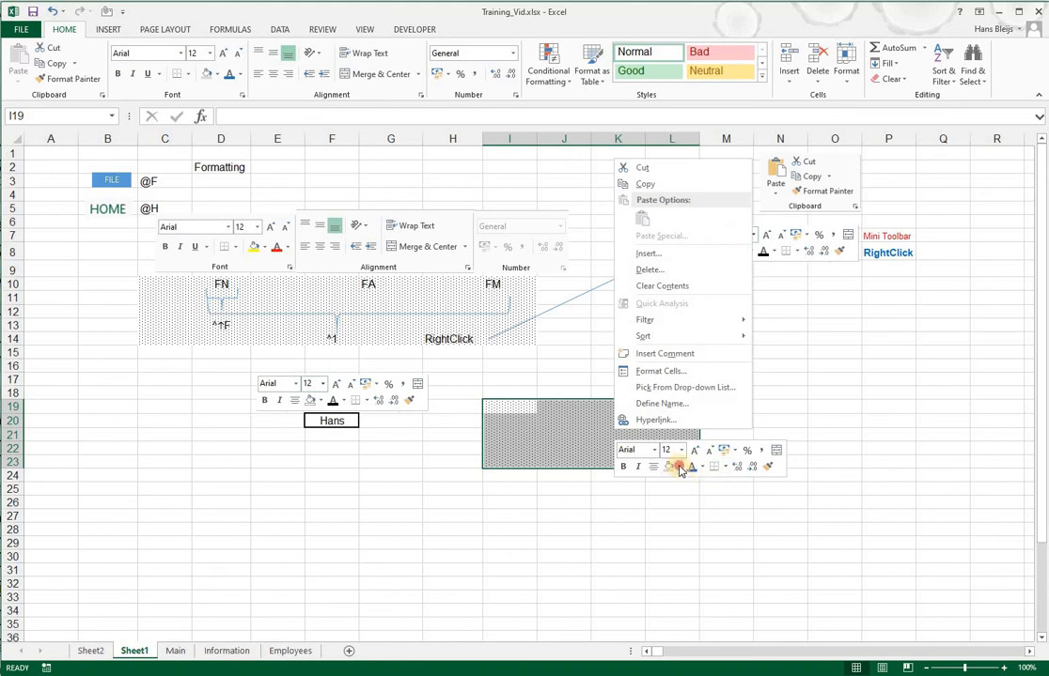
click(680, 467)
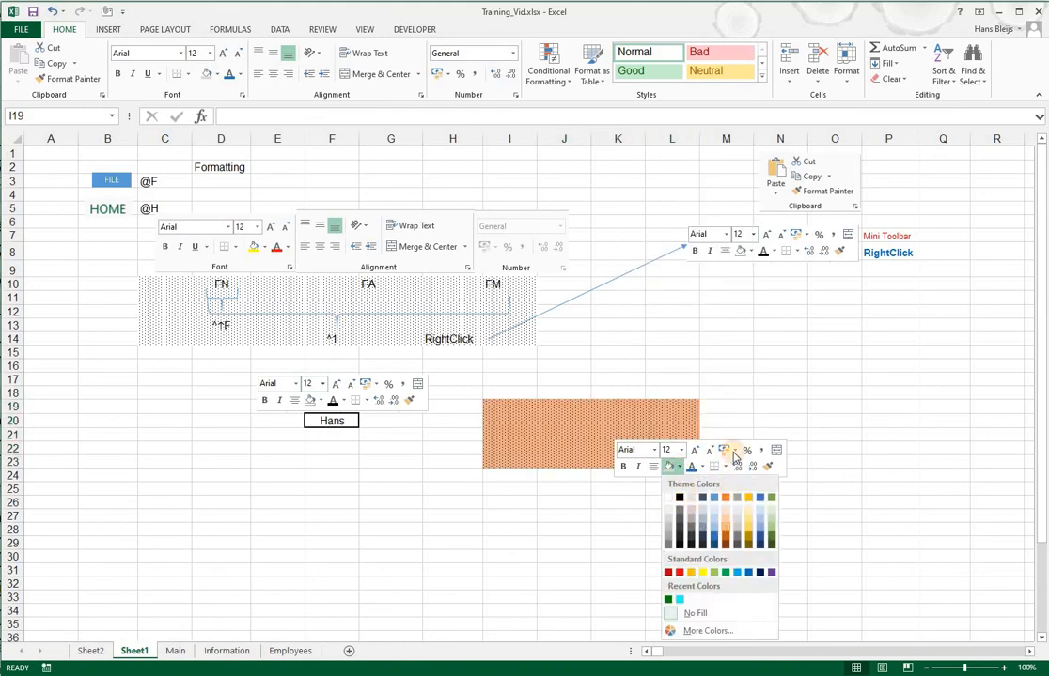
click(758, 410)
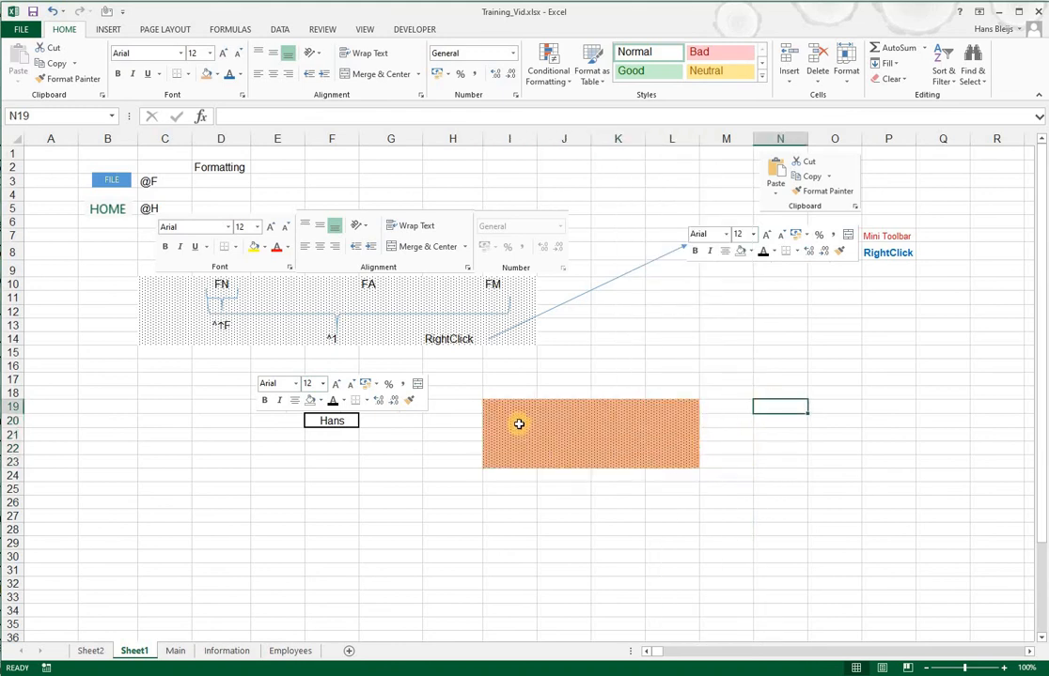
Clear the fill from I19:L23 by copying the blank cell H22 over the whole range, and reselect H22
click(450, 449)
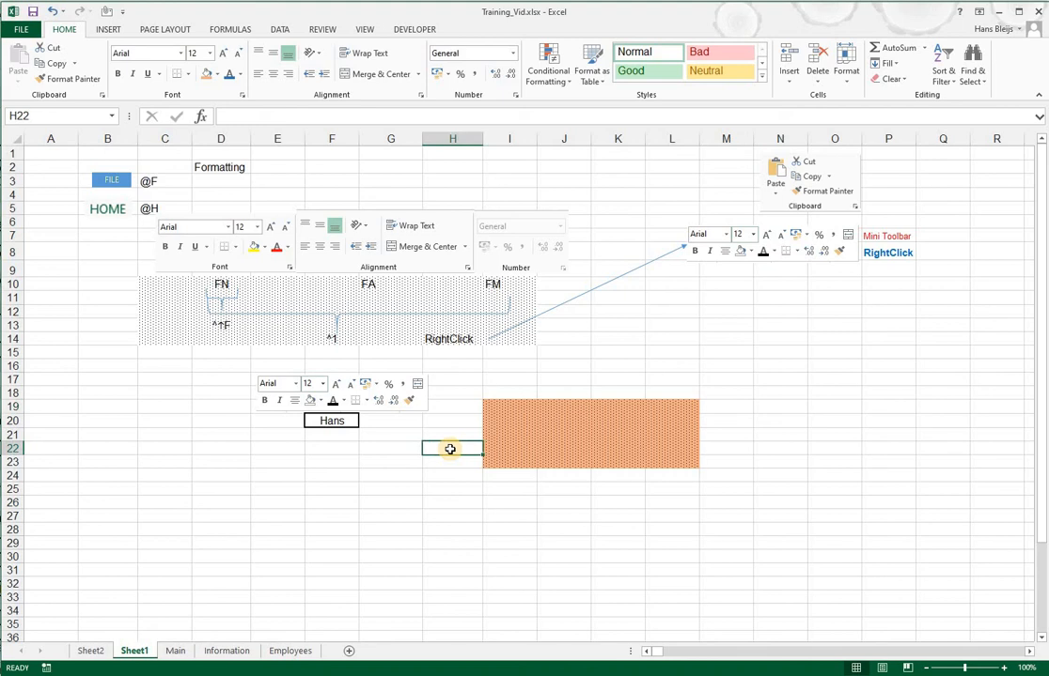
key(ctrl+c)
key(Up)
key(Up)
key(Up)
key(Right)
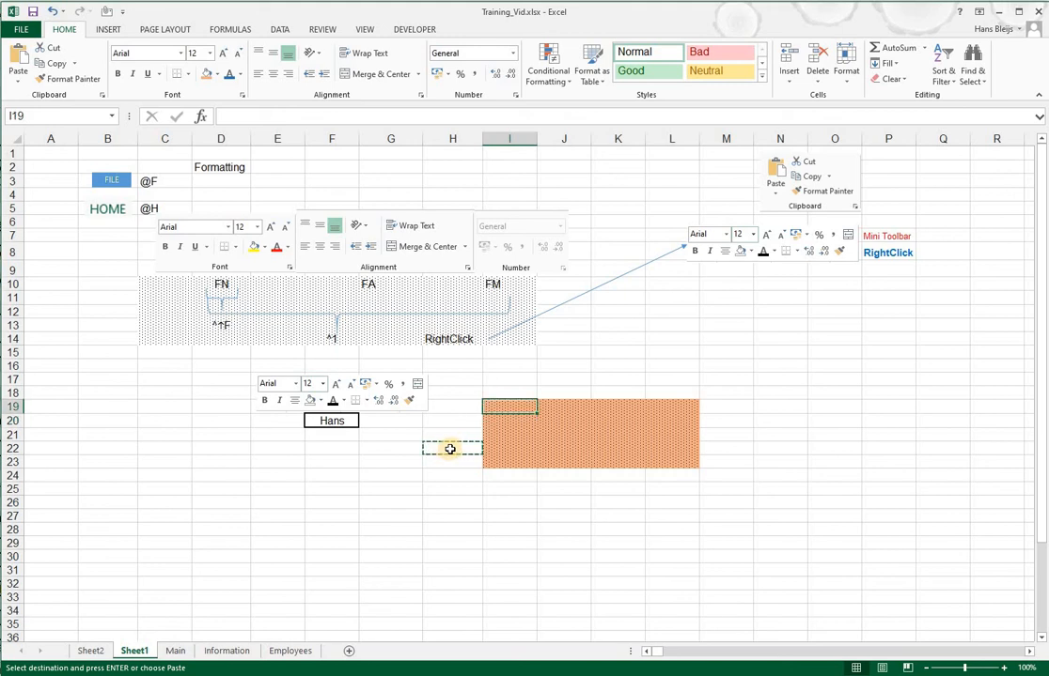
key(shift+Down)
key(shift+Down)
key(shift+Down)
key(shift+Right)
key(shift+Down)
key(shift+Right)
key(shift+Right)
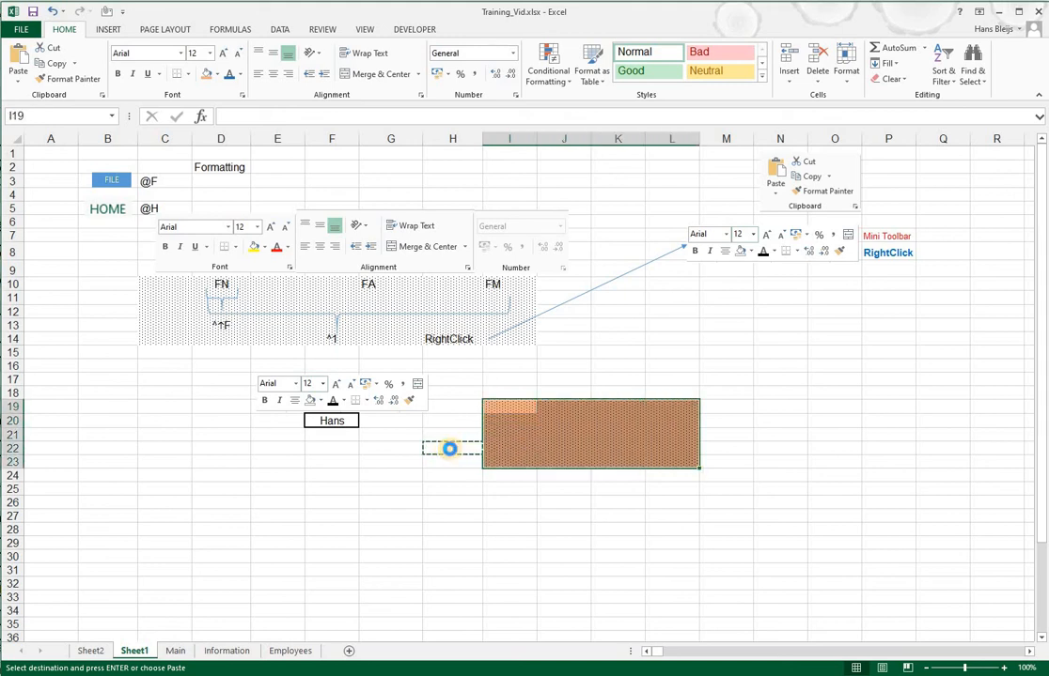
key(Return)
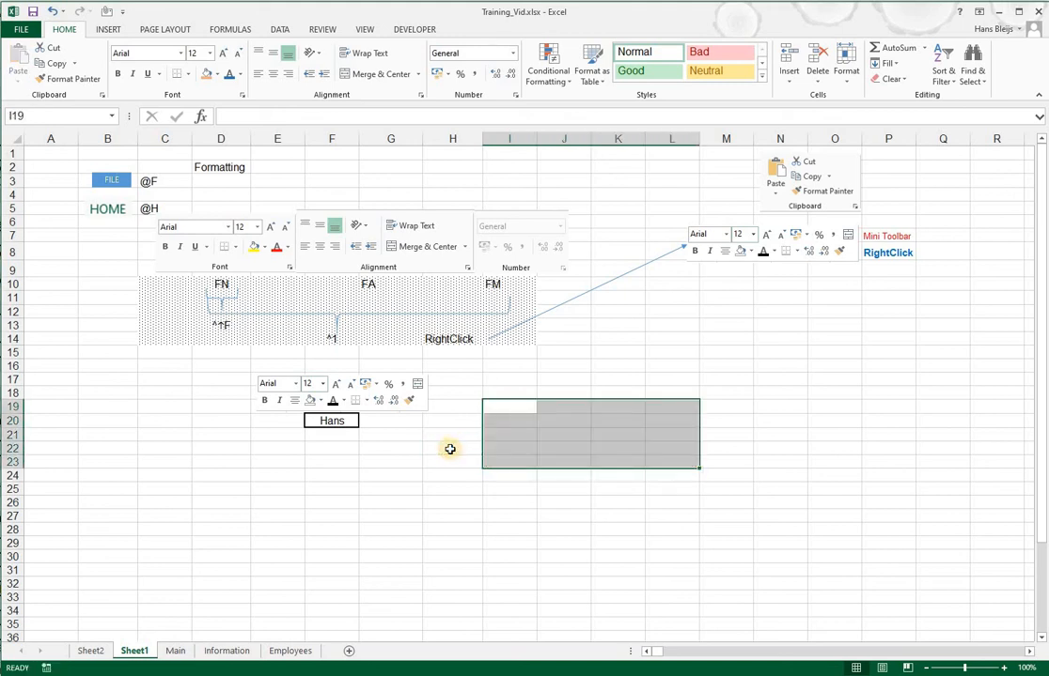
click(452, 449)
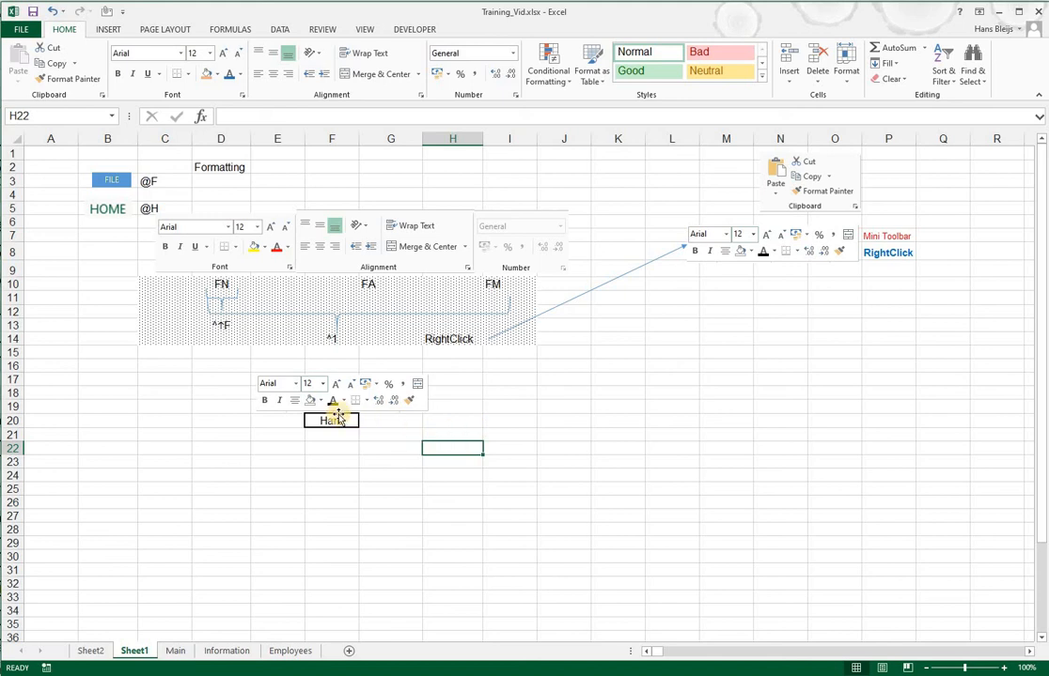
Strip the formatting from F20 by copying blank cell F22 and pasting only its Formats with Paste Special, and select F24
click(337, 445)
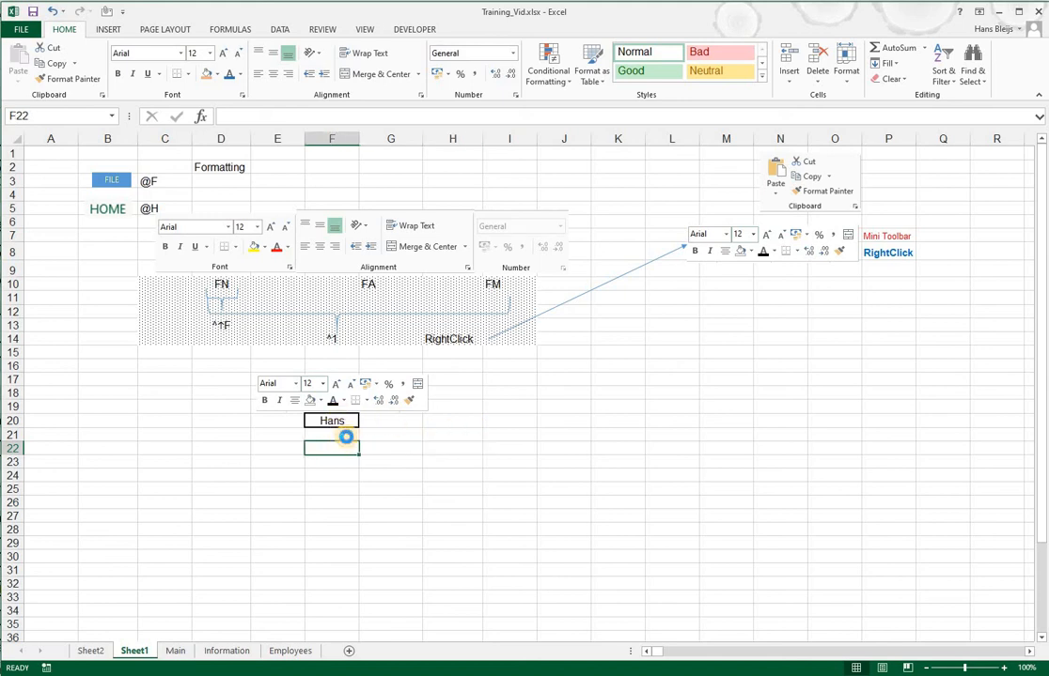
key(ctrl+c)
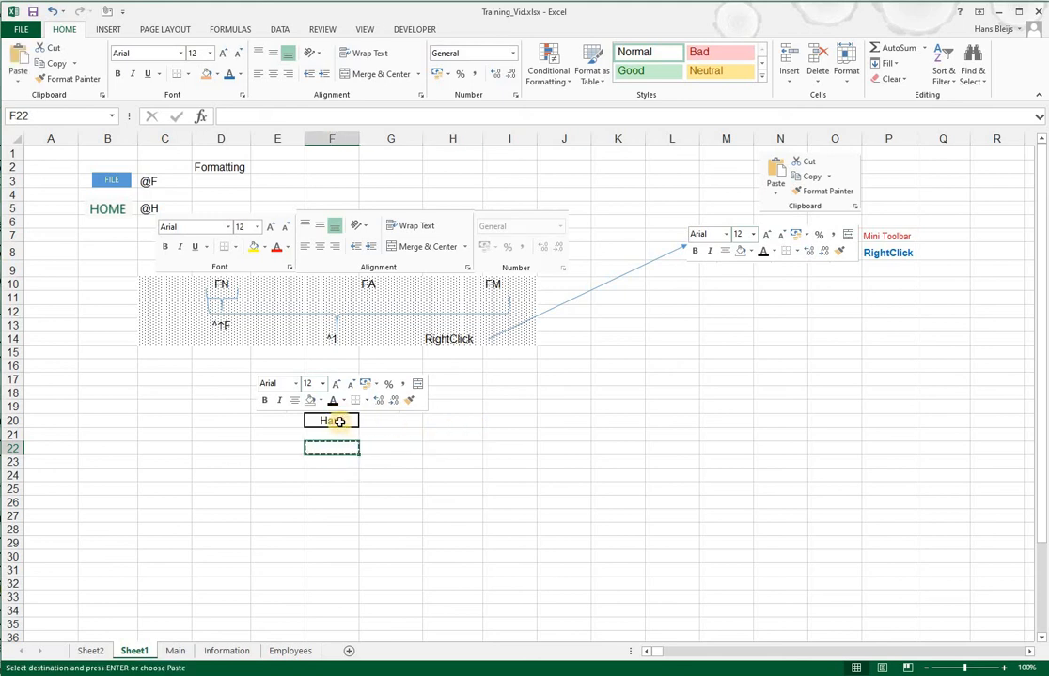
click(338, 422)
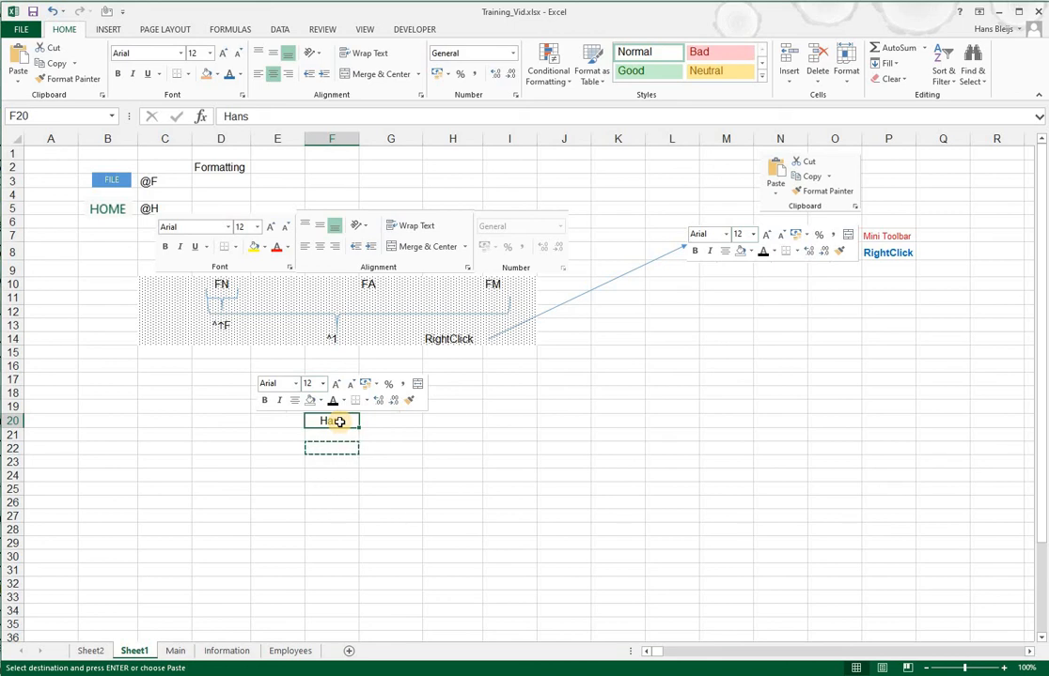
key(alt)
key(h)
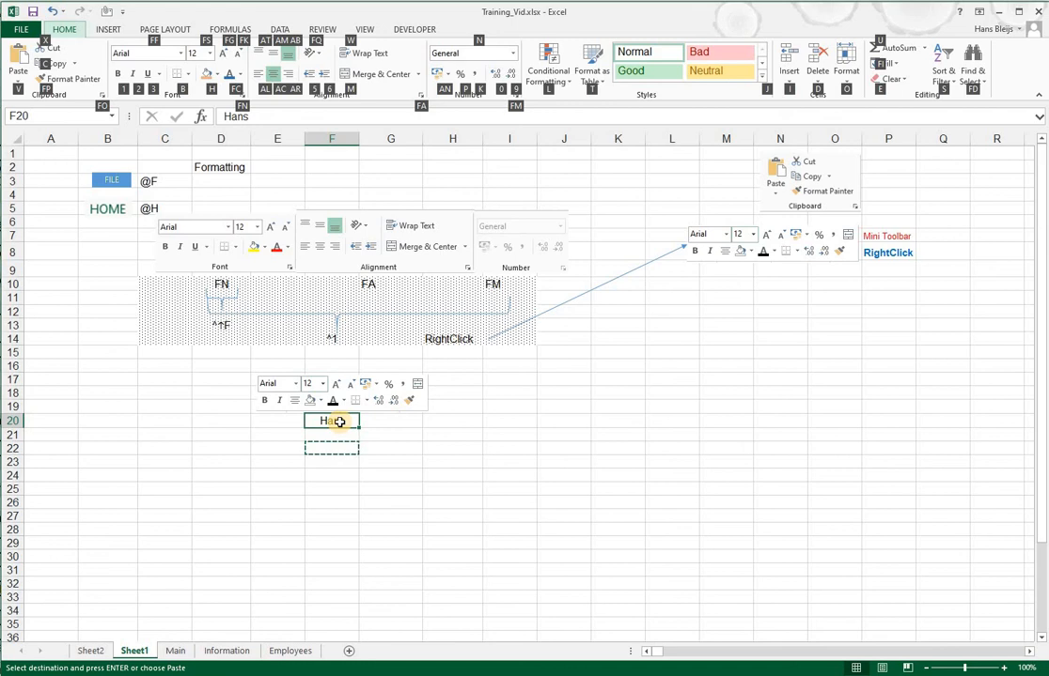
key(v)
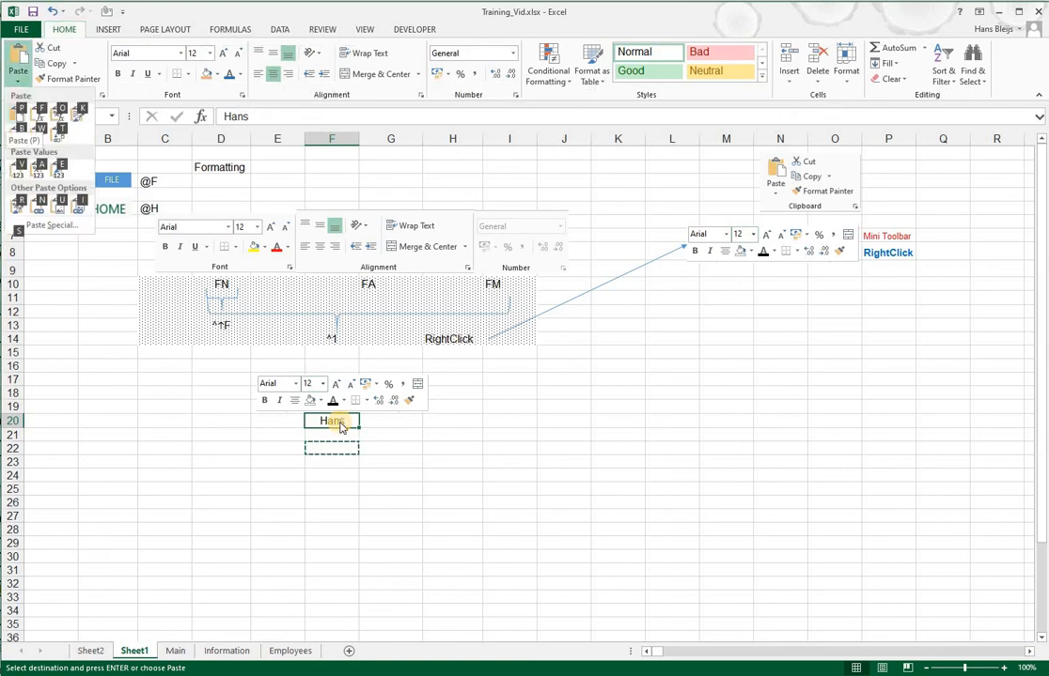
click(19, 237)
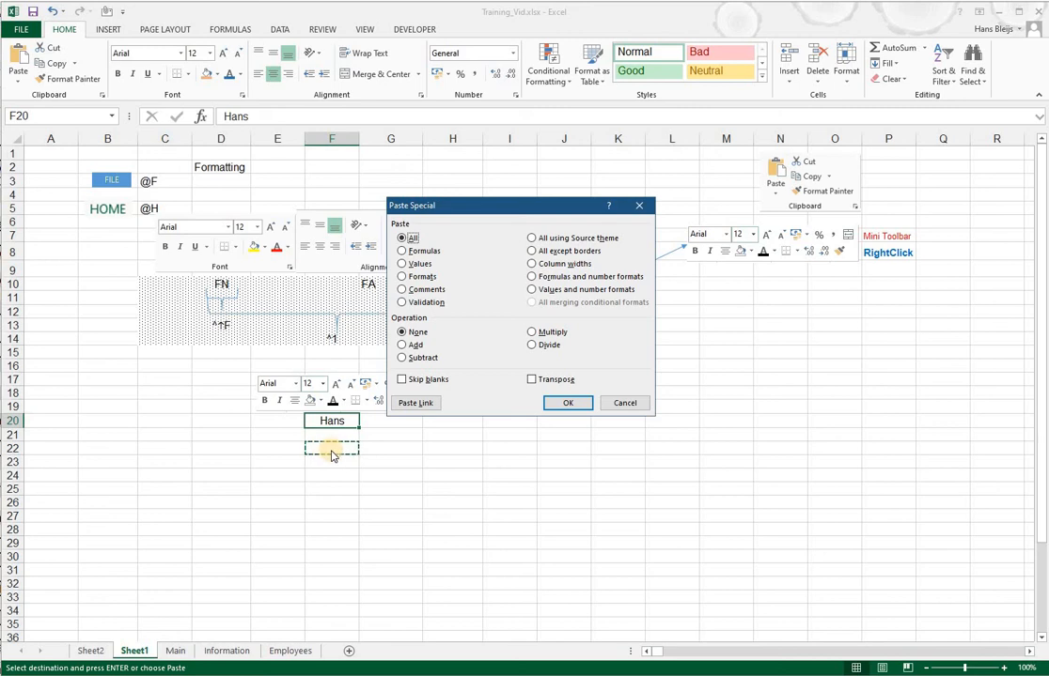
click(403, 282)
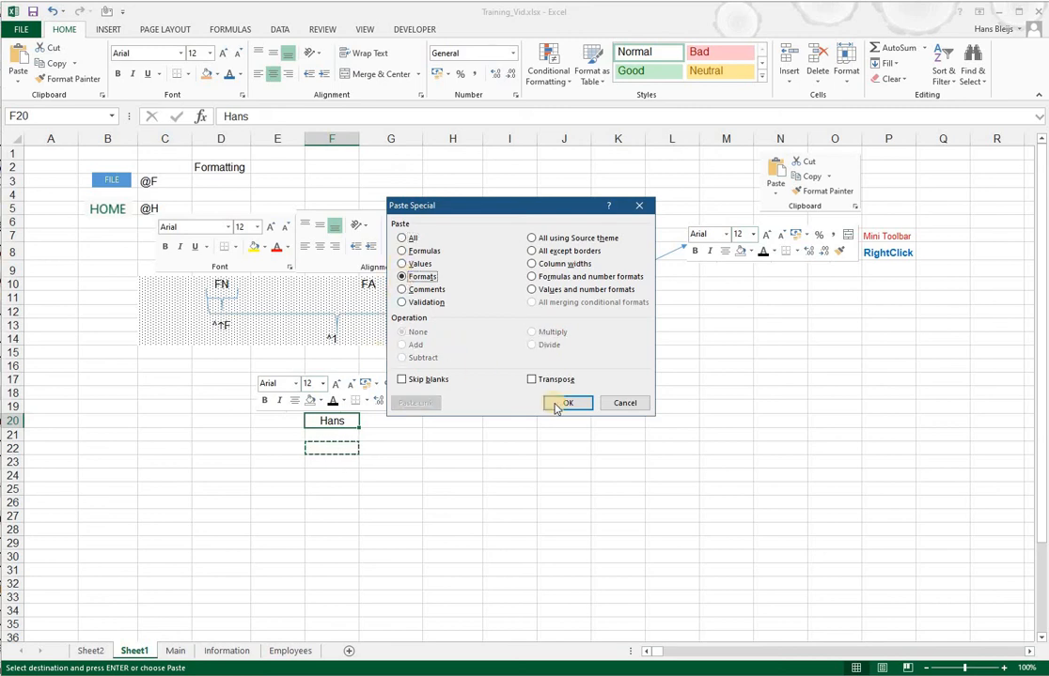
click(564, 402)
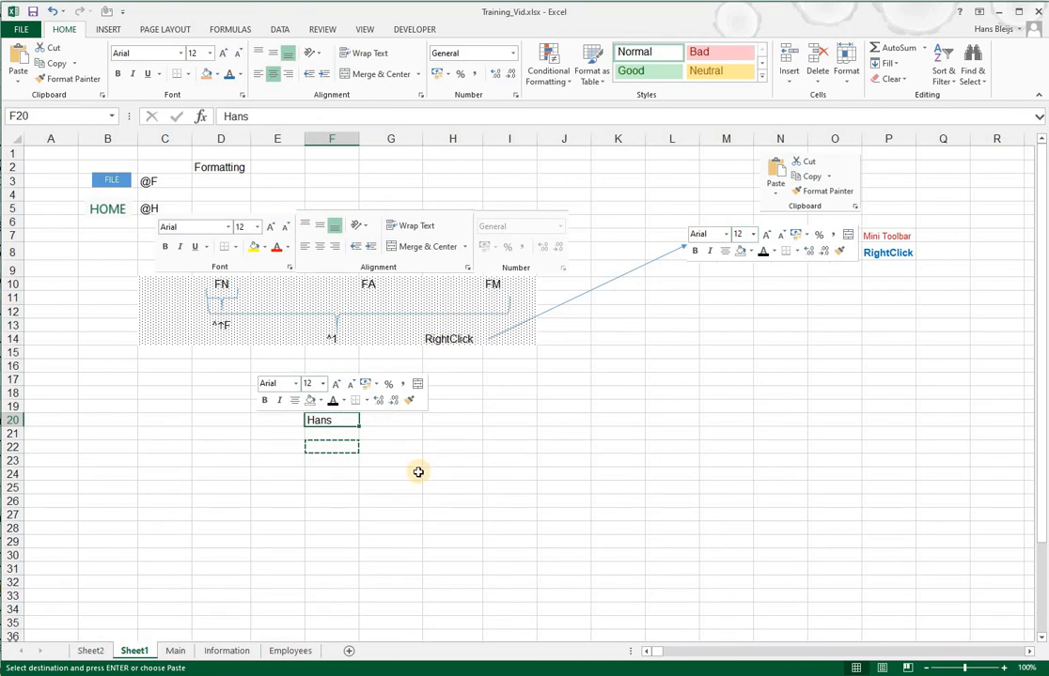
click(341, 471)
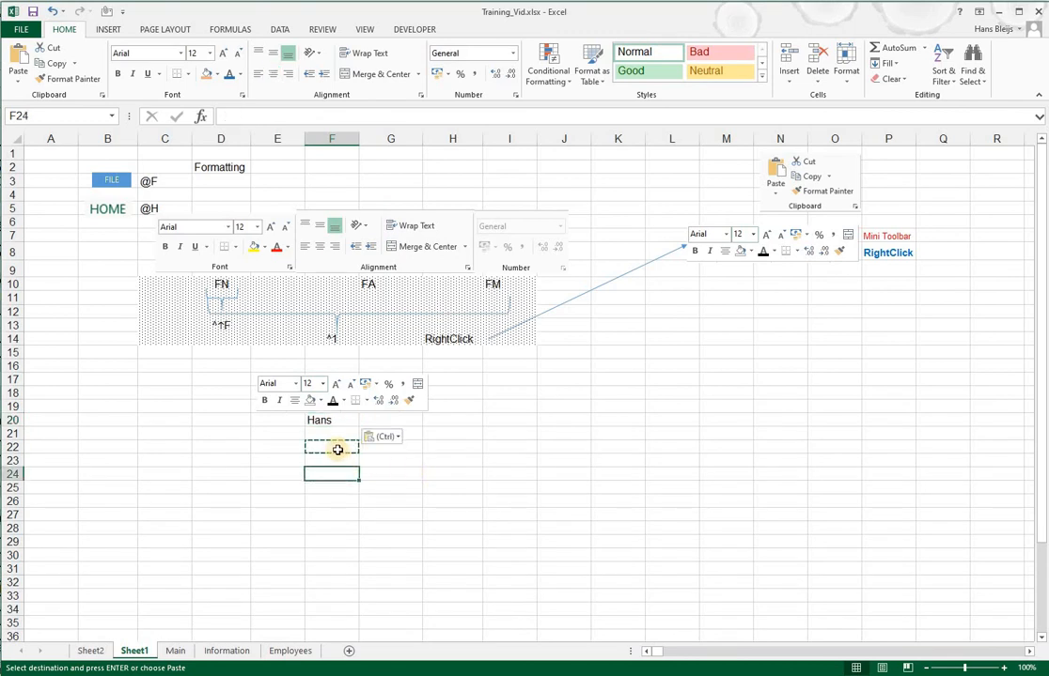